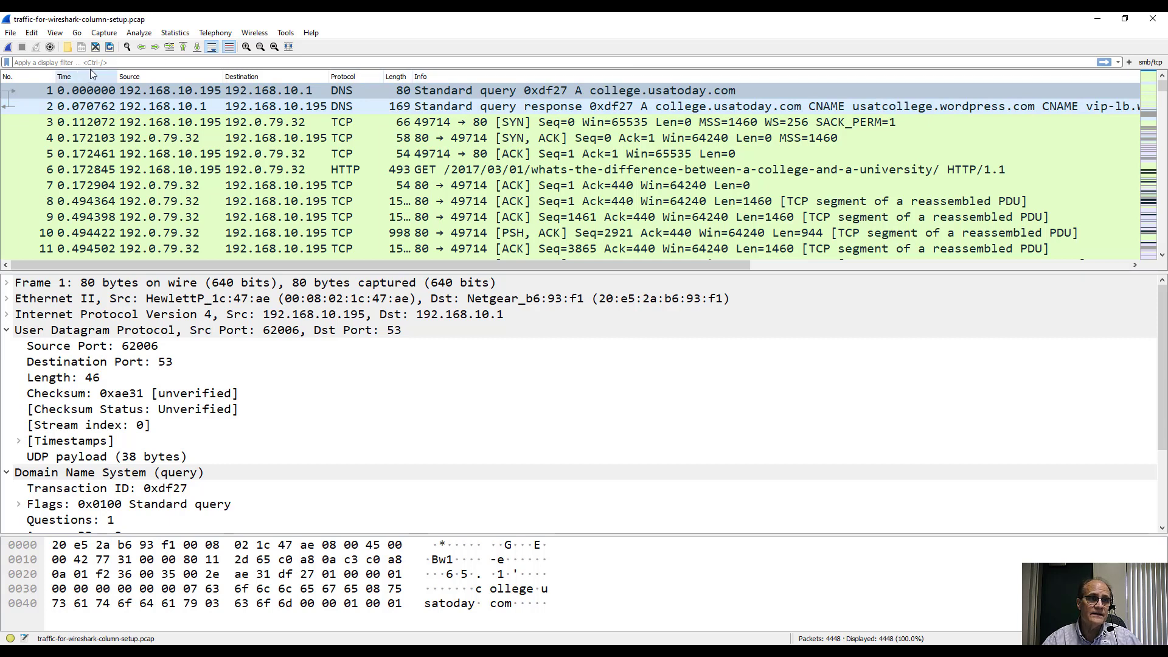
Hide the Protocol column in the packet list and show it again
{"action": "right_click", "coordinate": [506, 79]}
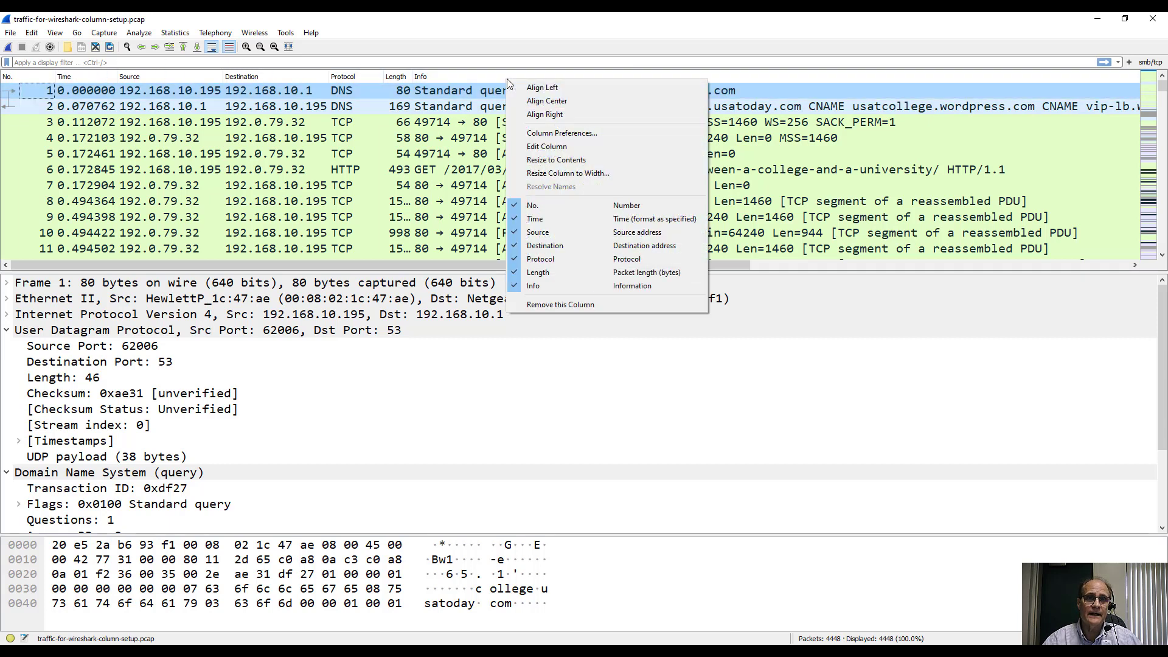
{"action": "left_click", "coordinate": [549, 259]}
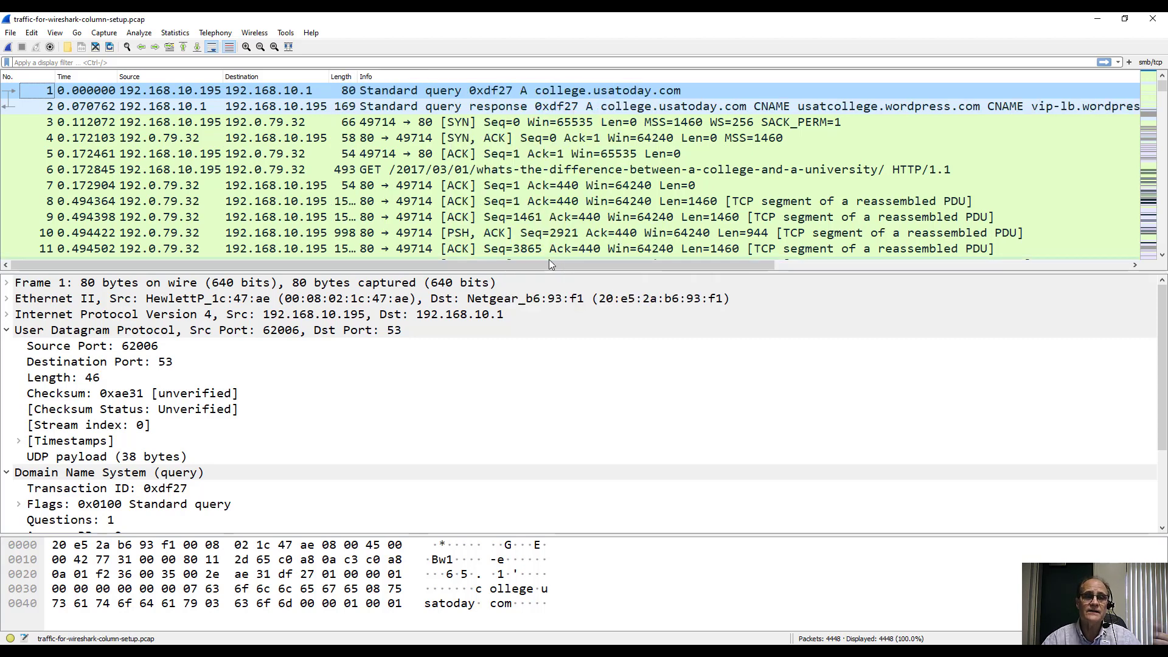
{"action": "right_click", "coordinate": [513, 76]}
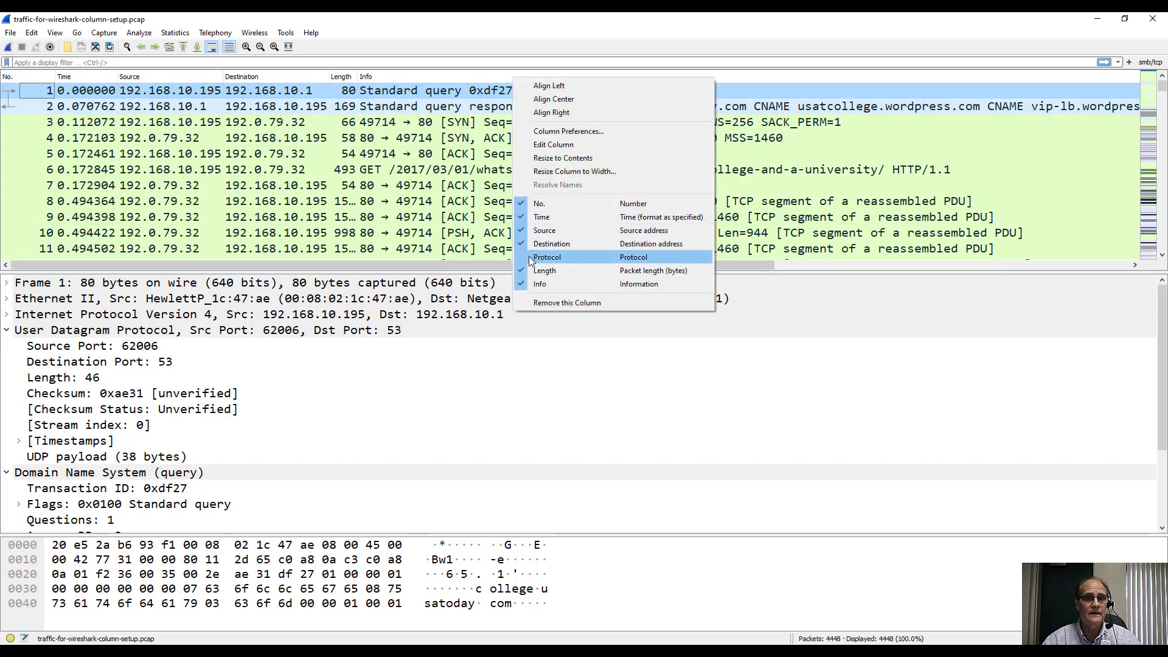
{"action": "left_click", "coordinate": [528, 257]}
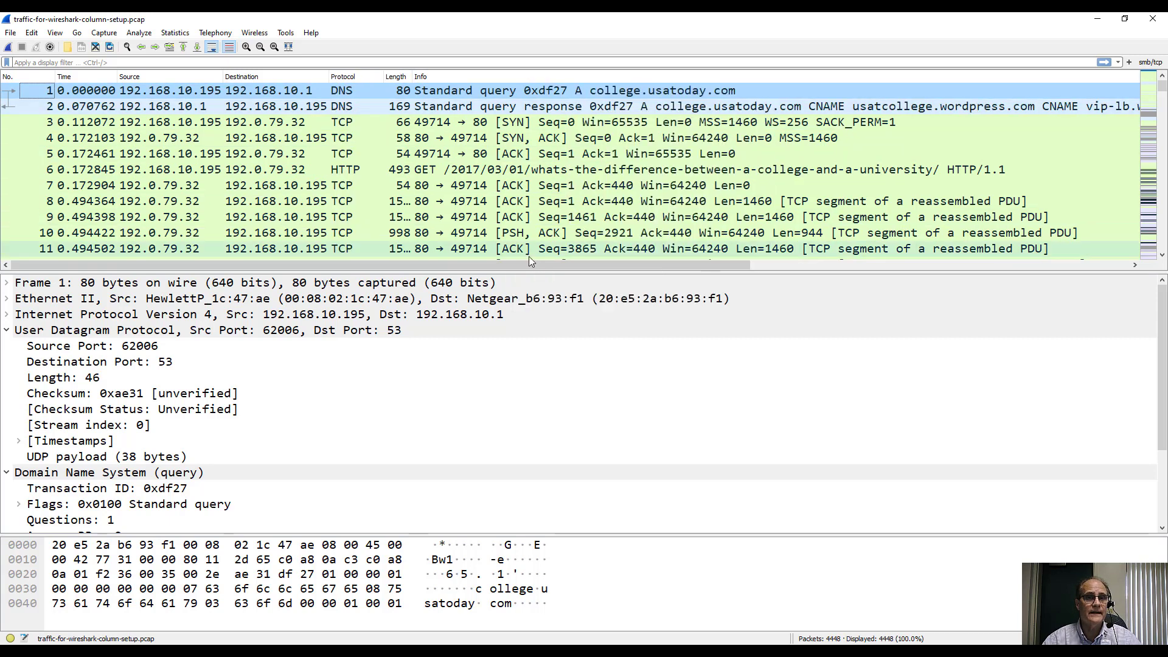
Add a column in the column preferences, widen the Title field and enter "New Column" as its title
{"action": "right_click", "coordinate": [499, 78]}
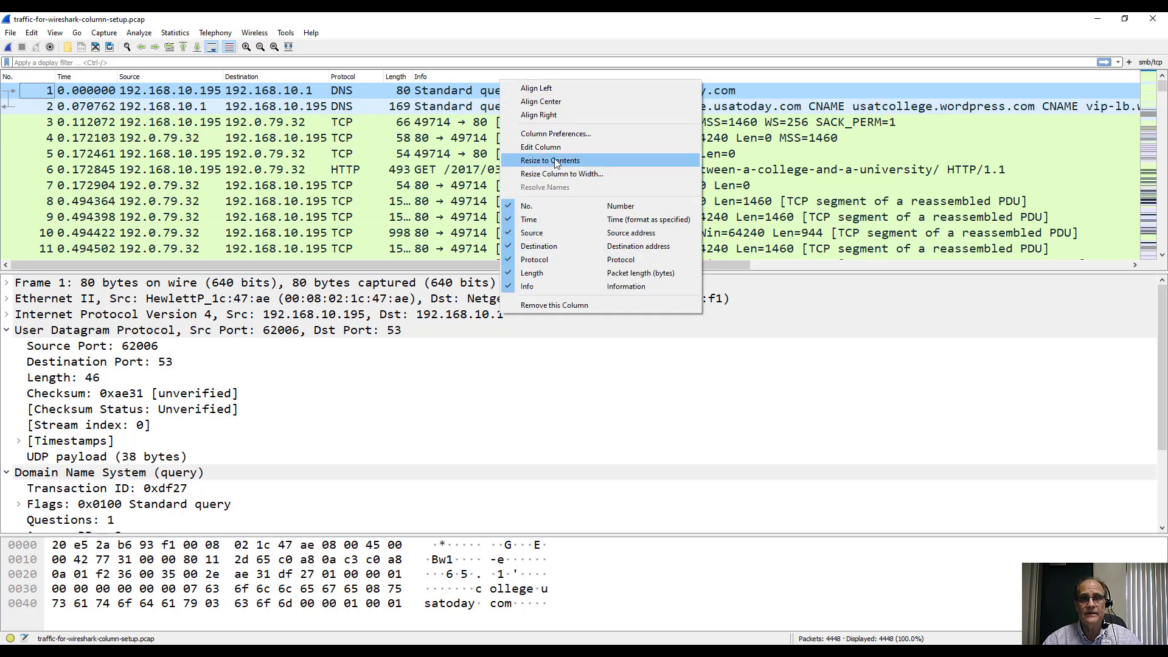
{"action": "left_click", "coordinate": [551, 135]}
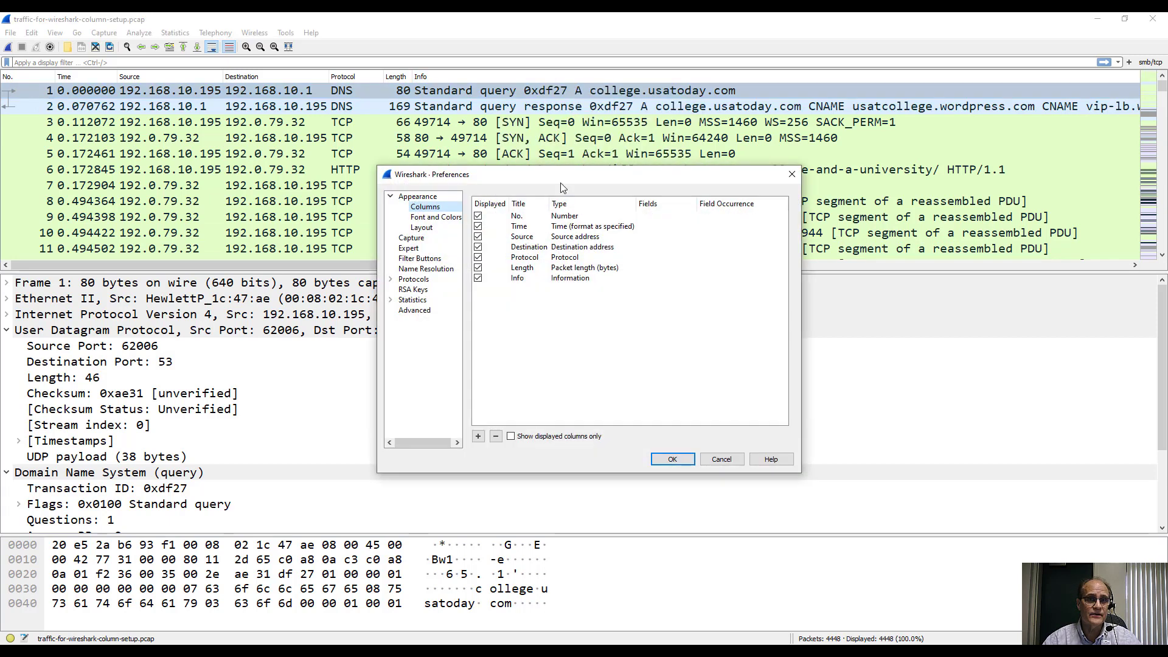
{"action": "left_click", "coordinate": [478, 436]}
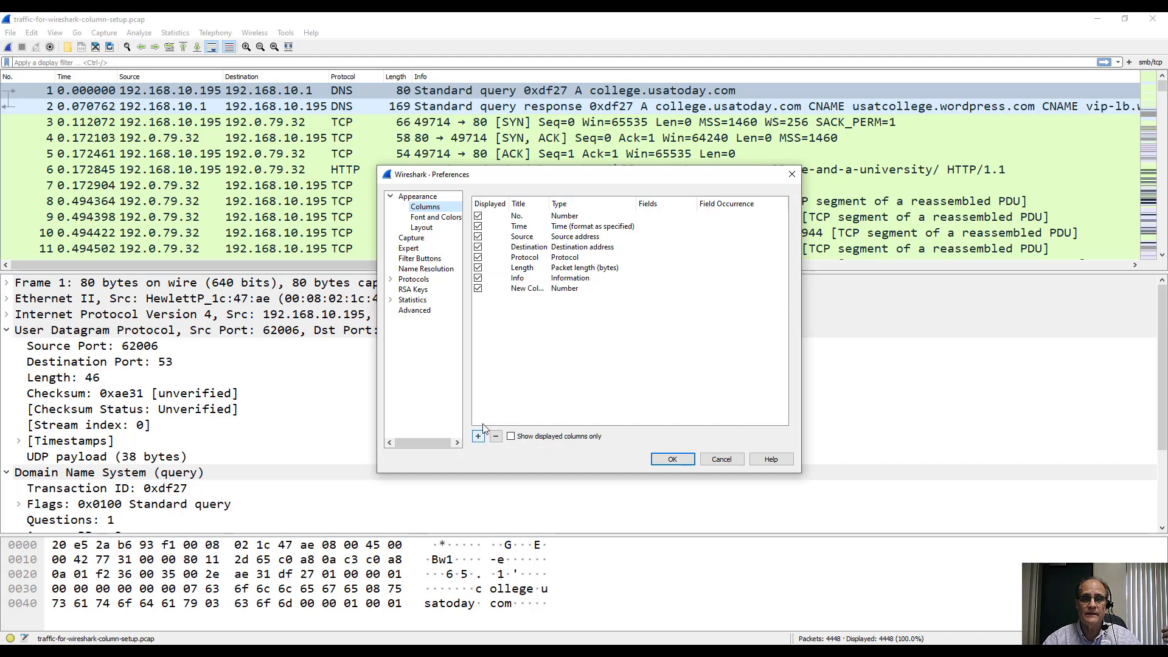
{"action": "left_click", "coordinate": [533, 290]}
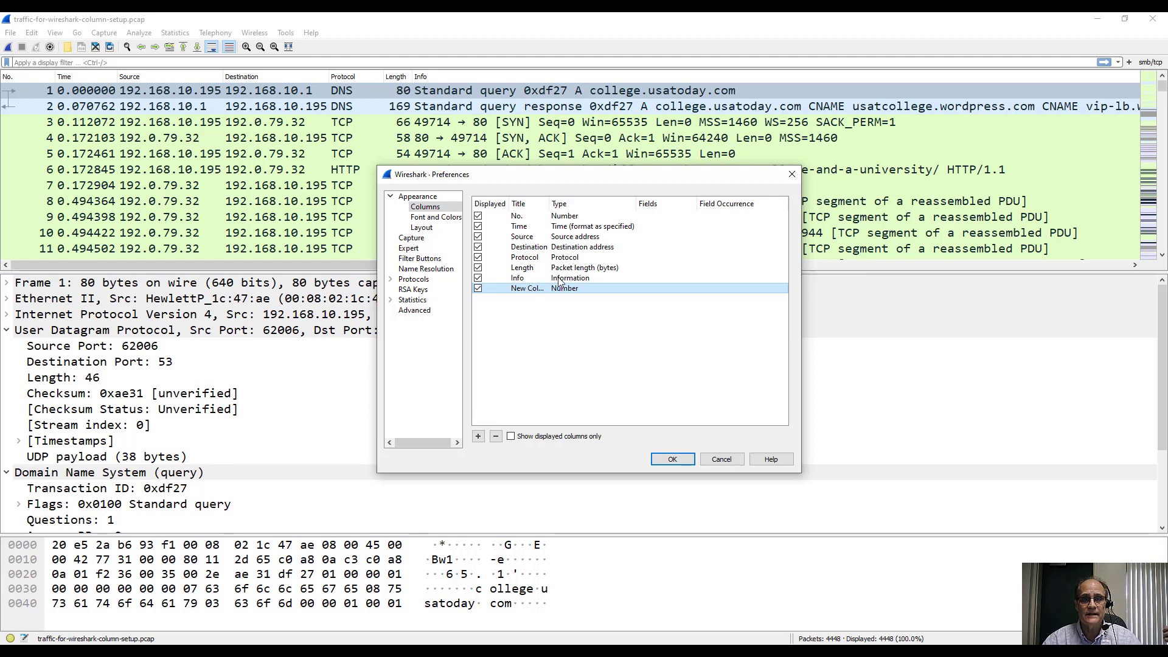
{"action": "left_click_drag", "start_coordinate": [550, 203], "coordinate": [565, 203]}
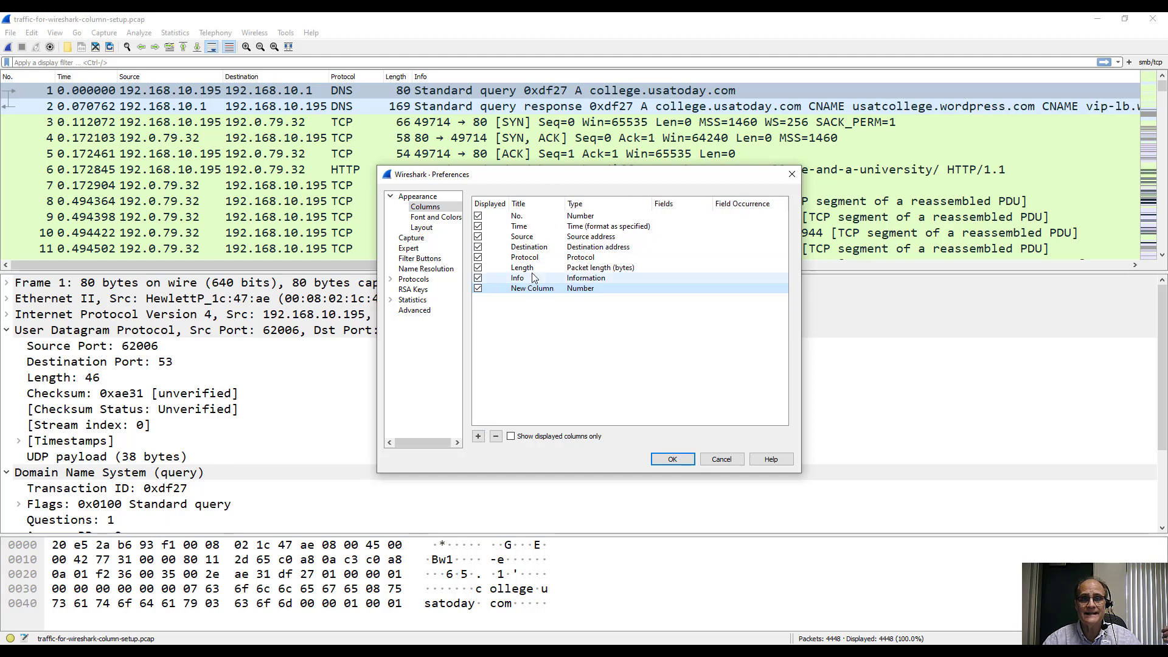
{"action": "double_click", "coordinate": [533, 289]}
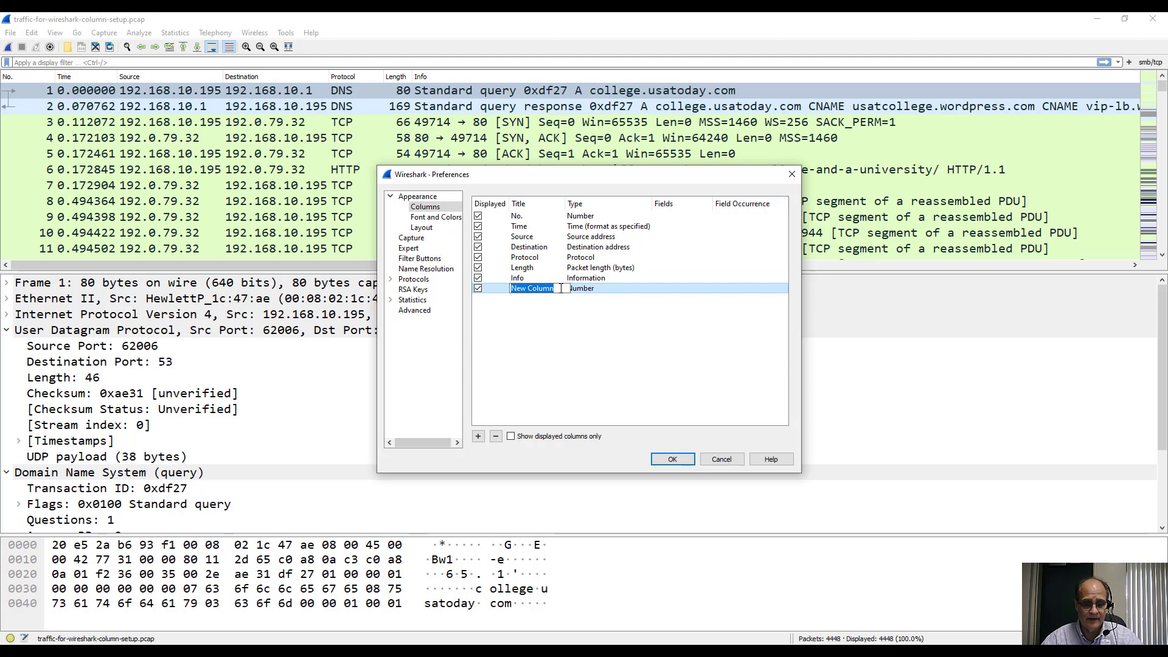
{"action": "type", "text": "N"}
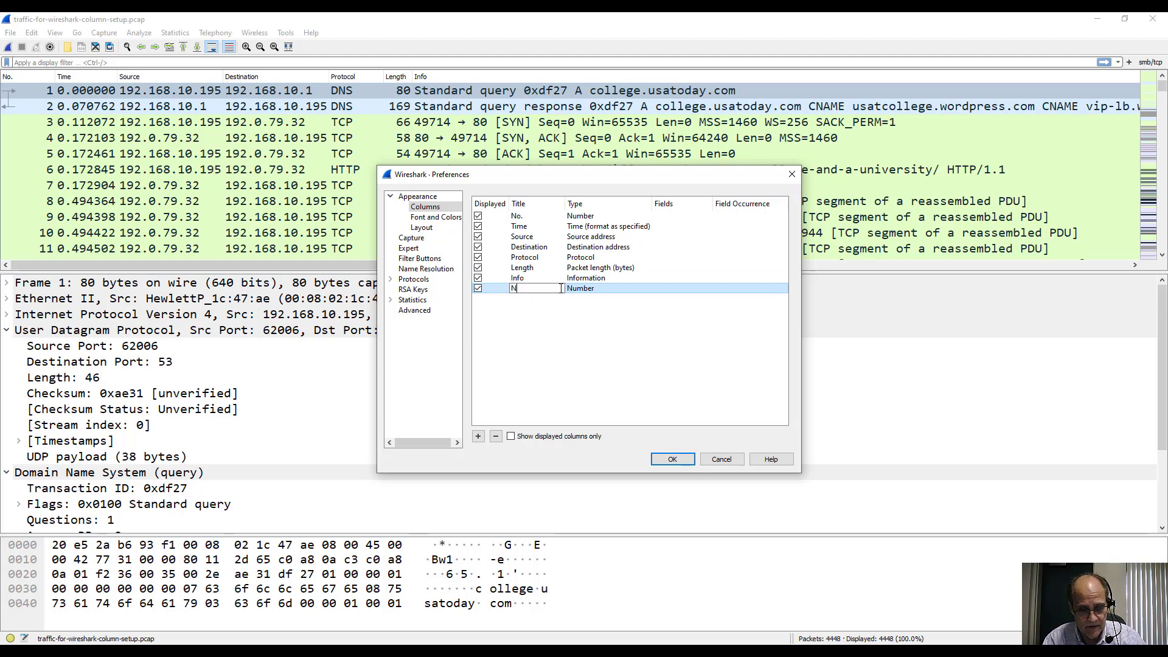
{"action": "type", "text": "ew Column"}
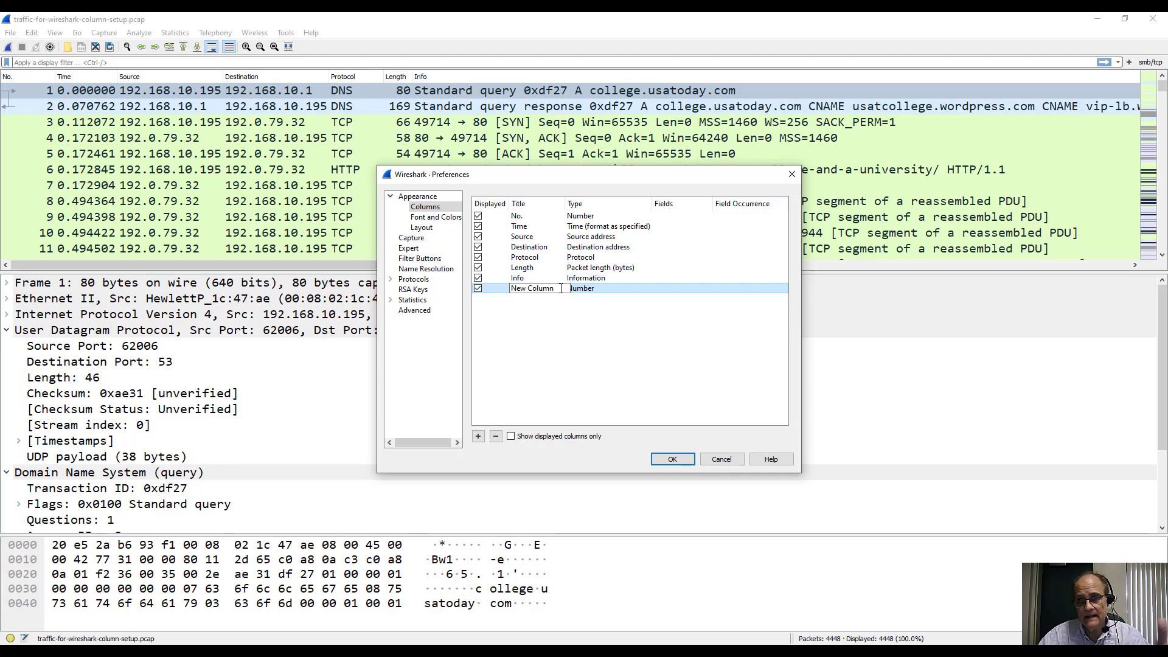
{"action": "key", "text": "Return"}
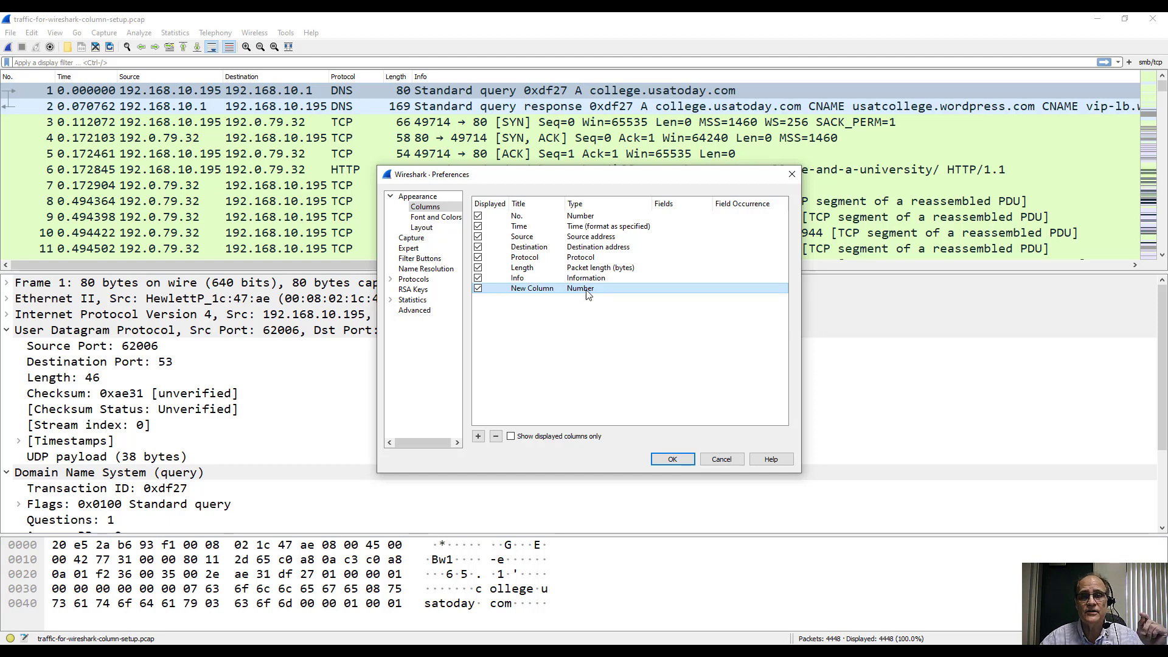
Browse the available types for New Column, remove that column from the list and accept the preferences
{"action": "double_click", "coordinate": [585, 291]}
{"action": "left_click", "coordinate": [648, 289]}
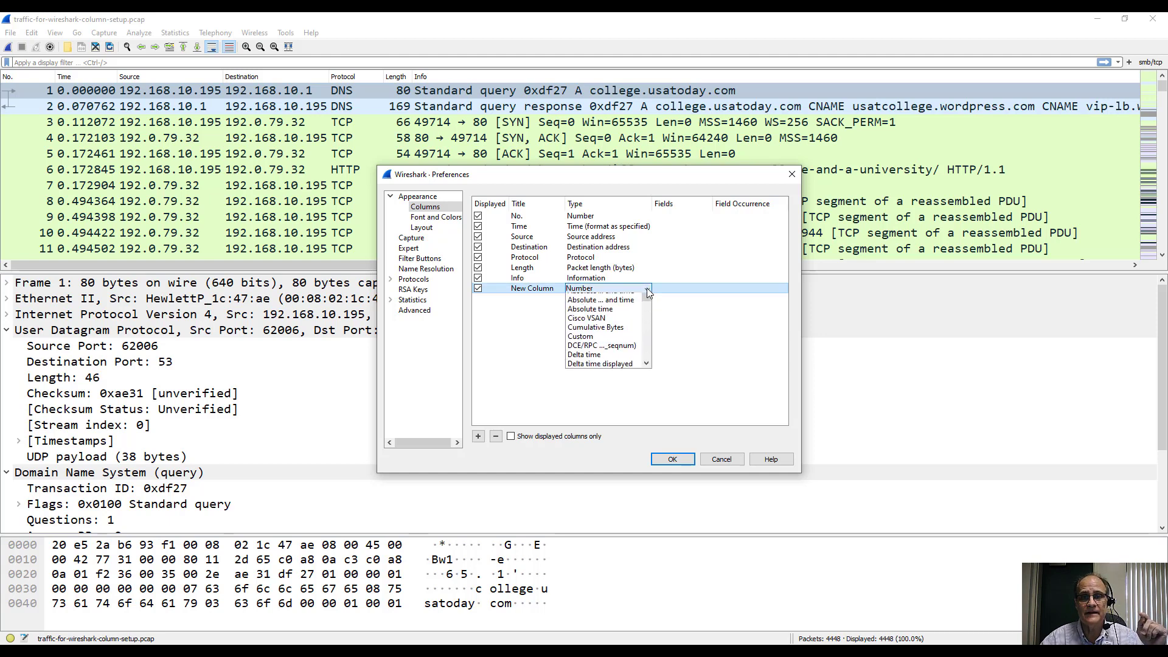
{"action": "left_click_drag", "start_coordinate": [646, 346], "coordinate": [667, 305]}
{"action": "left_click", "coordinate": [667, 305]}
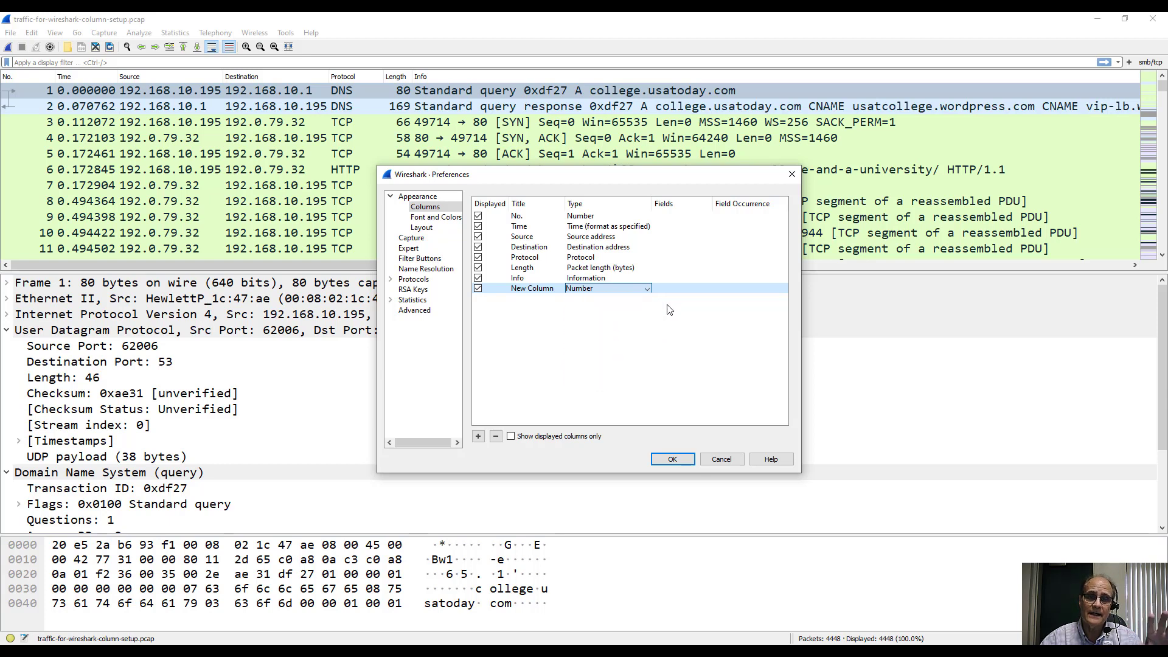
{"action": "left_click", "coordinate": [496, 436]}
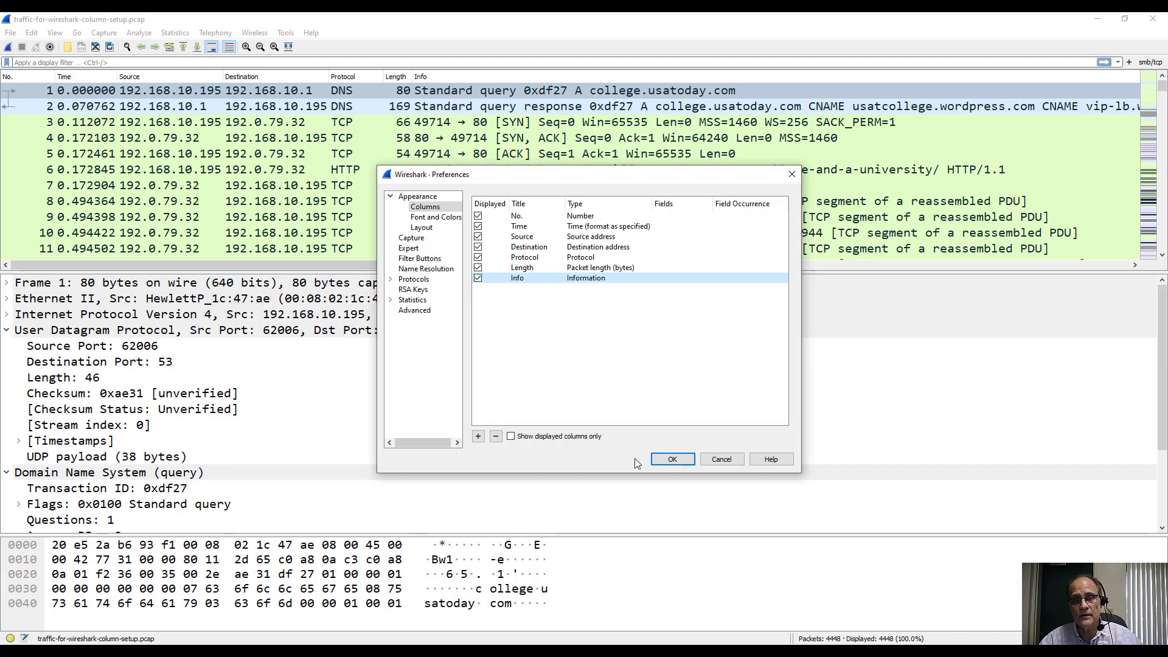
{"action": "left_click", "coordinate": [671, 462]}
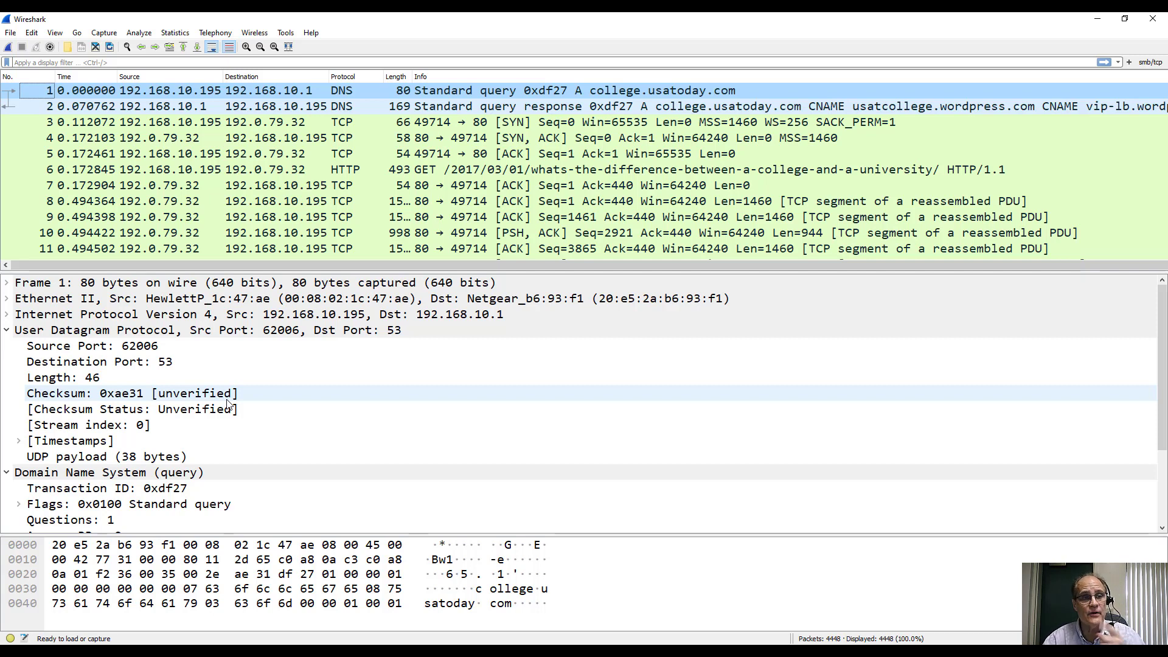
Apply the UDP Source Port and Destination Port fields of packet 1 as packet list columns
{"action": "right_click", "coordinate": [68, 349]}
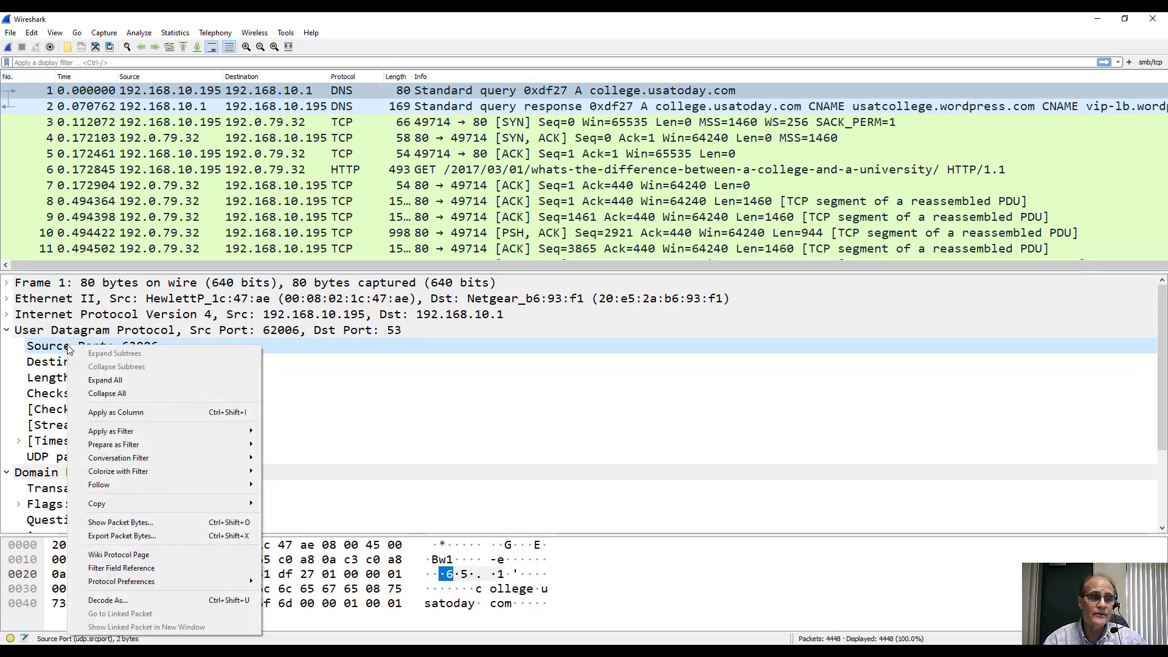
{"action": "left_click", "coordinate": [125, 414]}
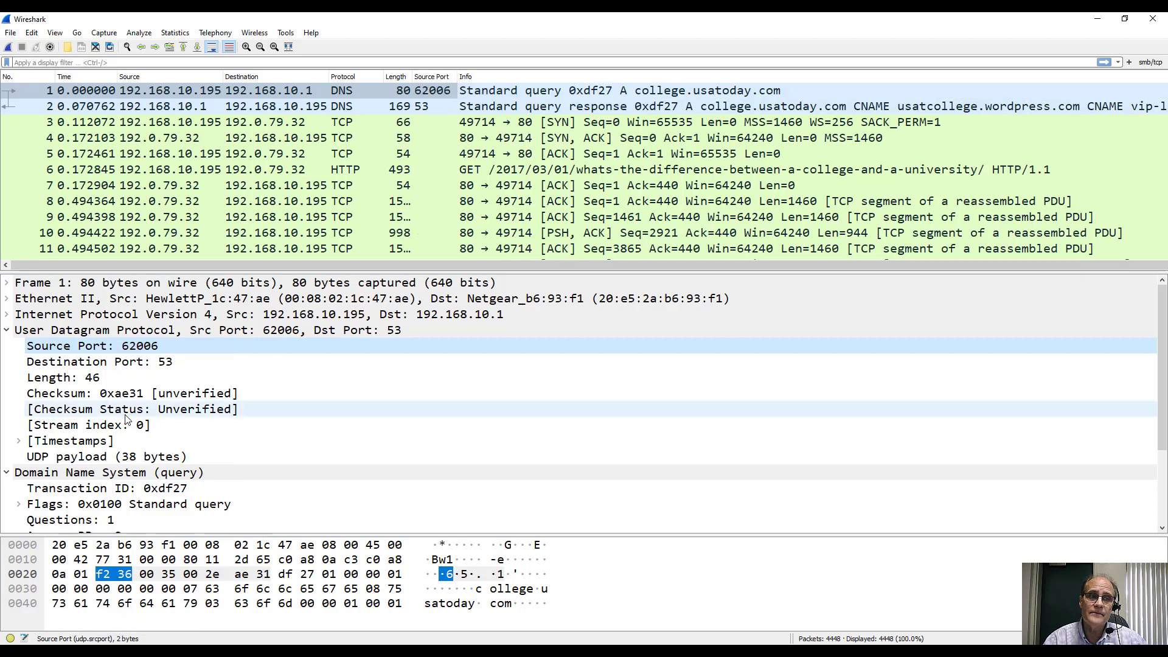
{"action": "left_click", "coordinate": [85, 362]}
{"action": "right_click", "coordinate": [85, 362]}
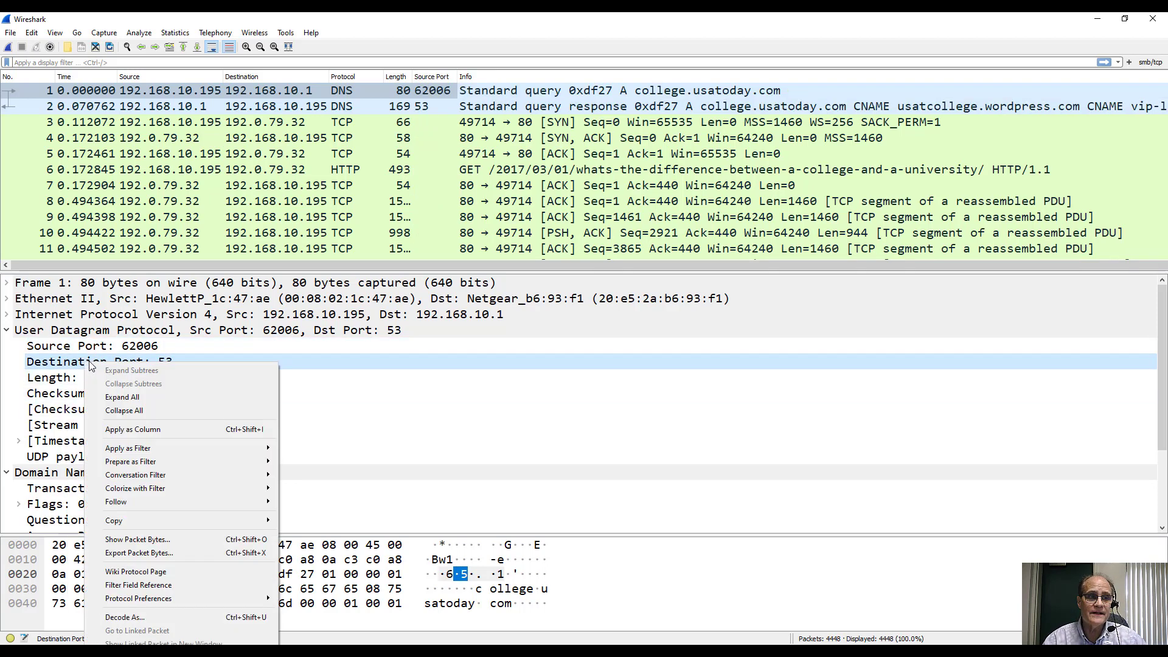
{"action": "left_click", "coordinate": [126, 430]}
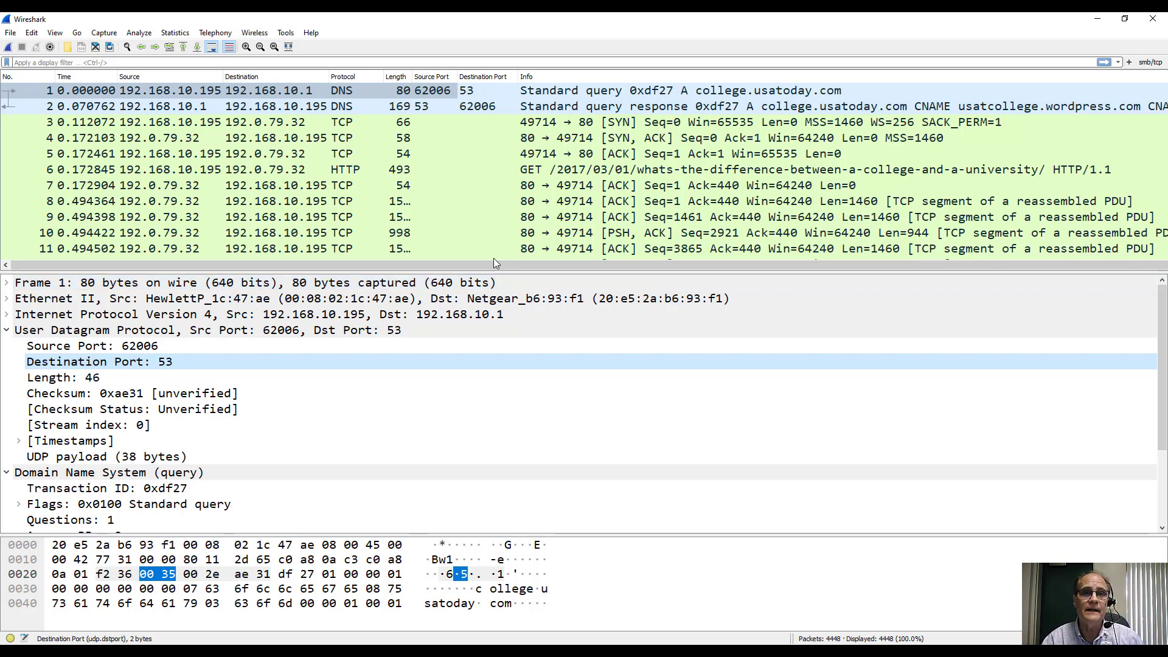
Reorder the columns in the column preferences so Source Port follows Source and Destination Port follows Destination
{"action": "right_click", "coordinate": [572, 75]}
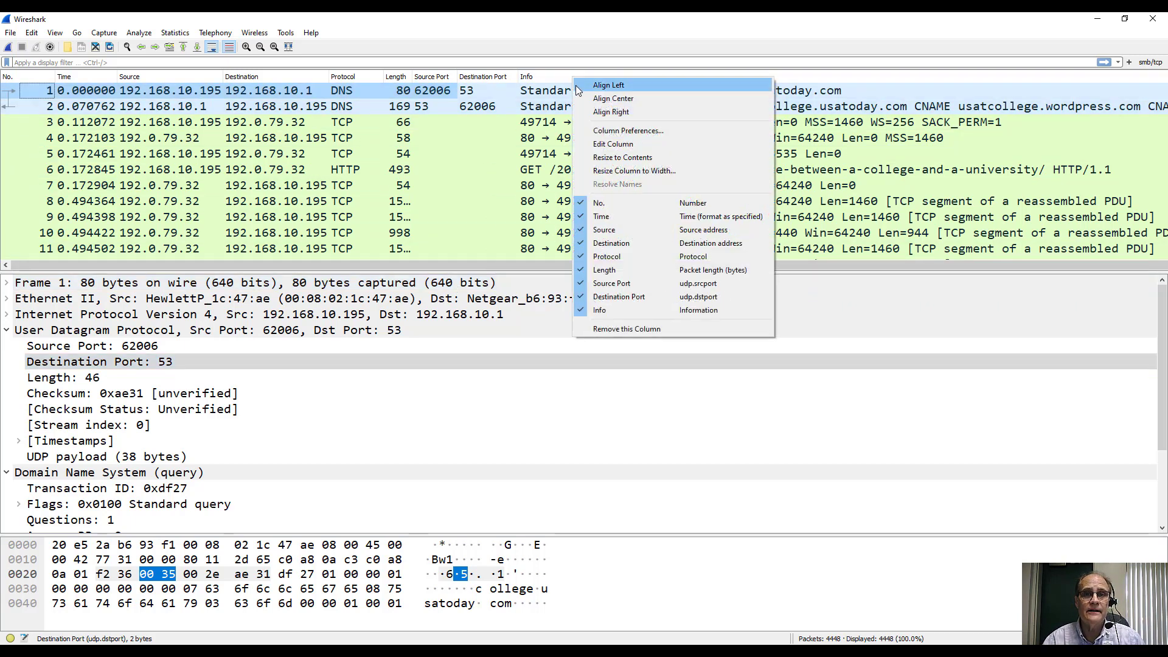
{"action": "left_click", "coordinate": [597, 131]}
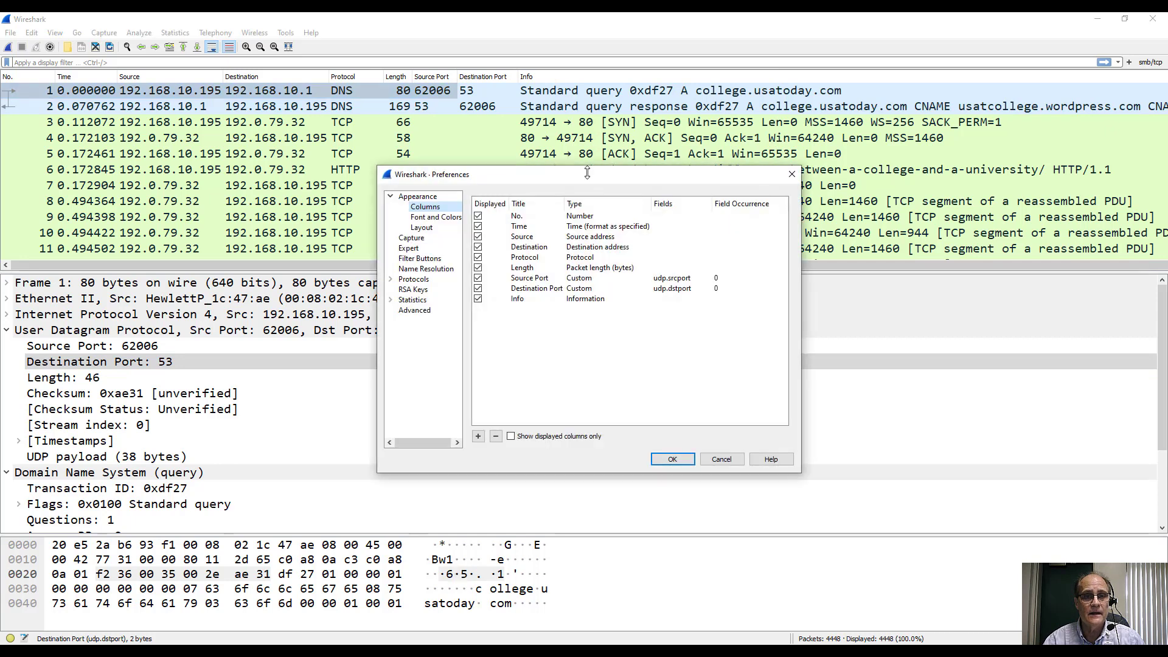
{"action": "left_click", "coordinate": [523, 278]}
{"action": "left_click_drag", "start_coordinate": [523, 278], "coordinate": [527, 247]}
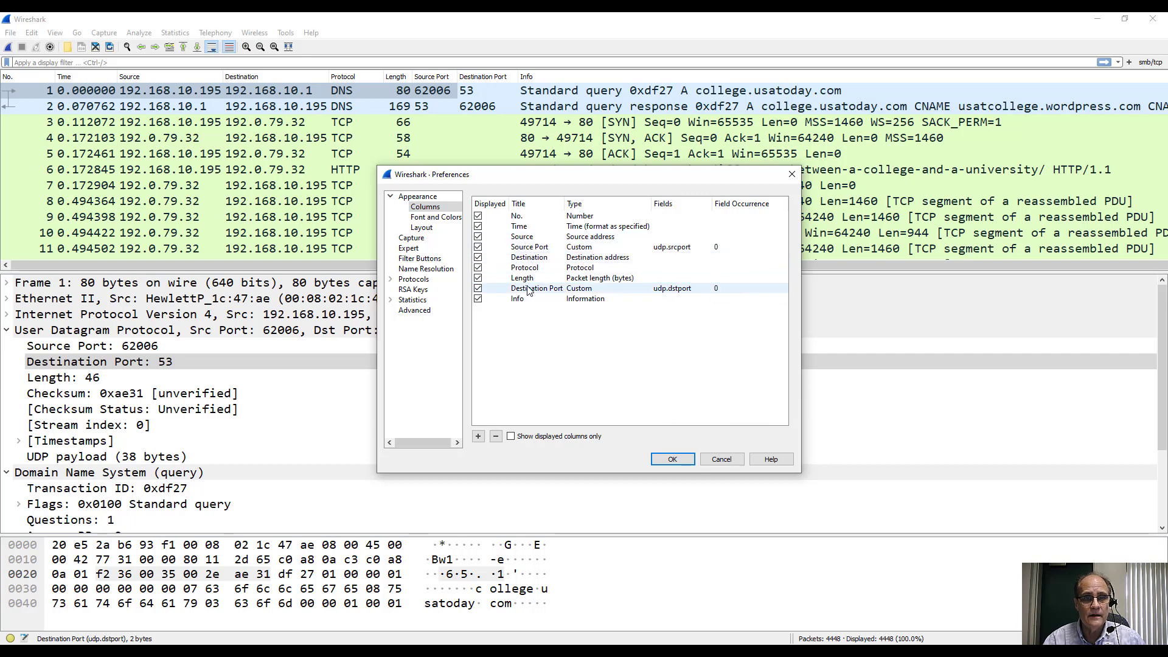
{"action": "left_click_drag", "start_coordinate": [528, 290], "coordinate": [533, 267]}
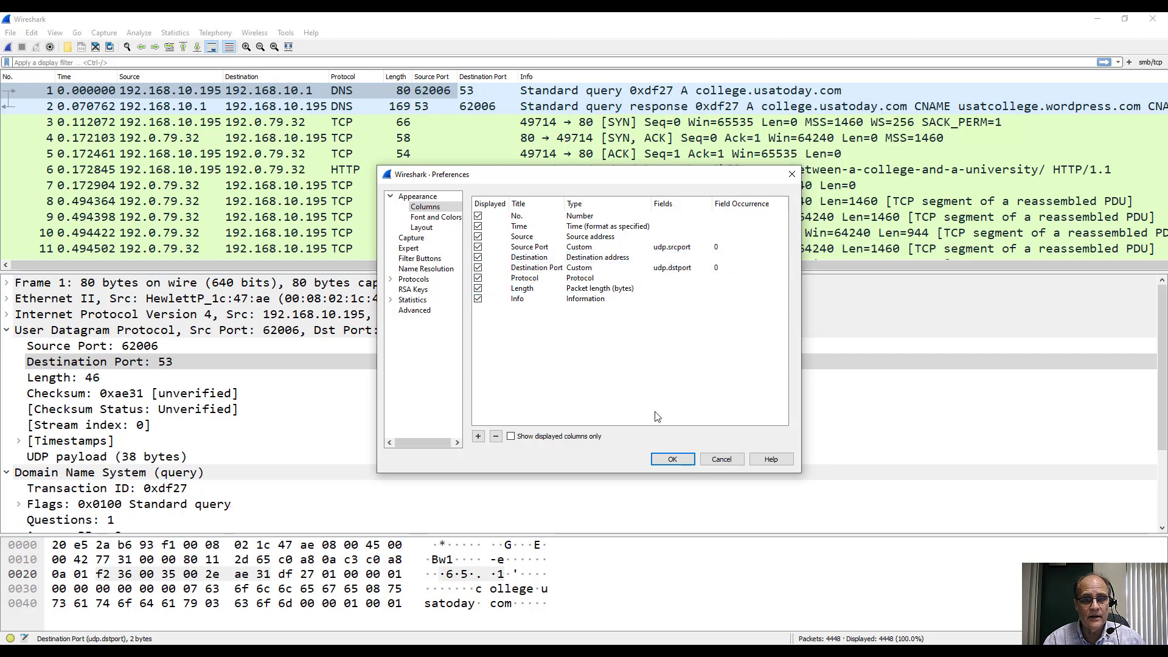
{"action": "left_click", "coordinate": [673, 460]}
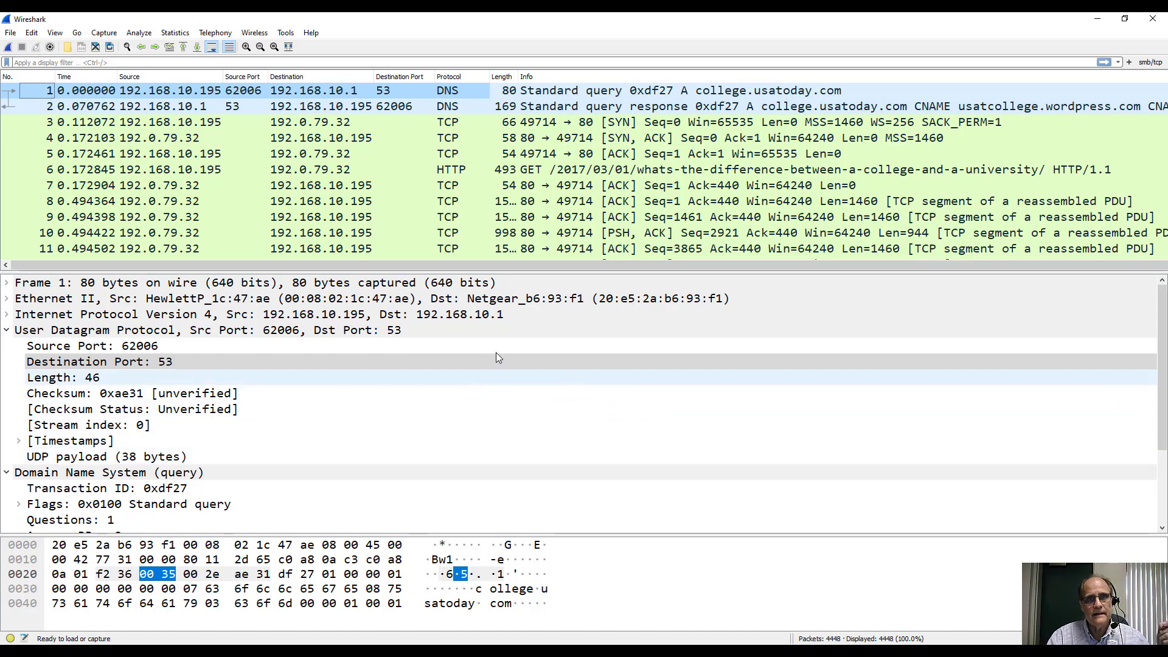
Expand Hypertext Transfer Protocol in packet 6, the HTTP GET request, and apply its Host field as a column
{"action": "left_click", "coordinate": [250, 172]}
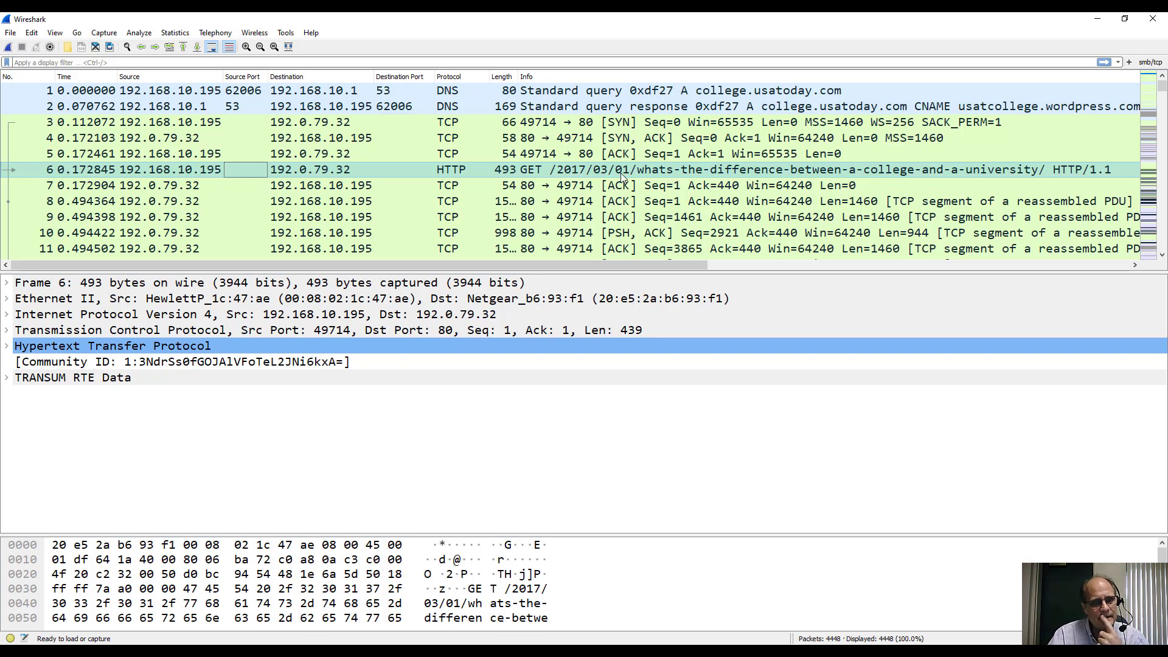
{"action": "left_click", "coordinate": [8, 349]}
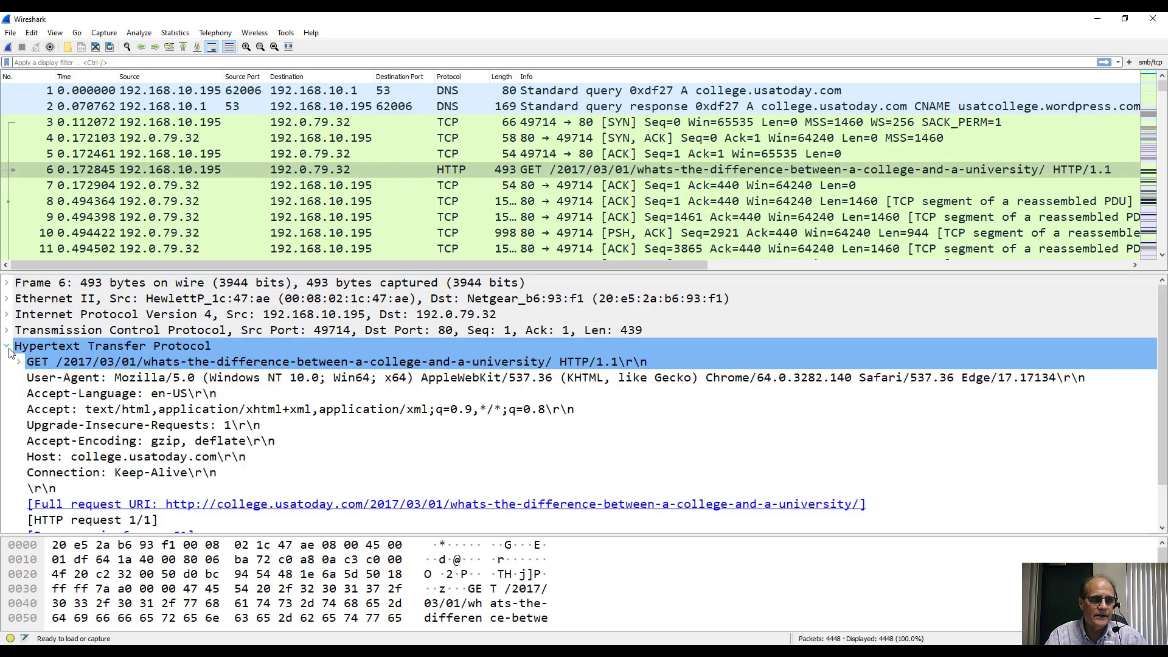
{"action": "left_click", "coordinate": [73, 460]}
{"action": "right_click", "coordinate": [73, 460]}
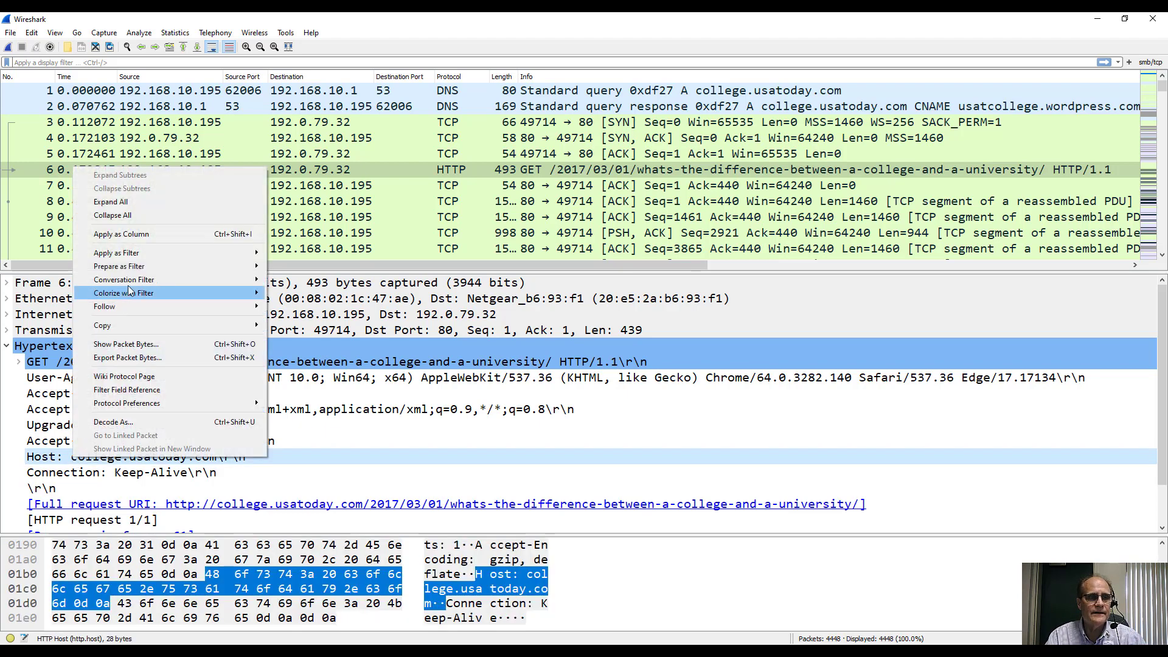
{"action": "left_click", "coordinate": [138, 236]}
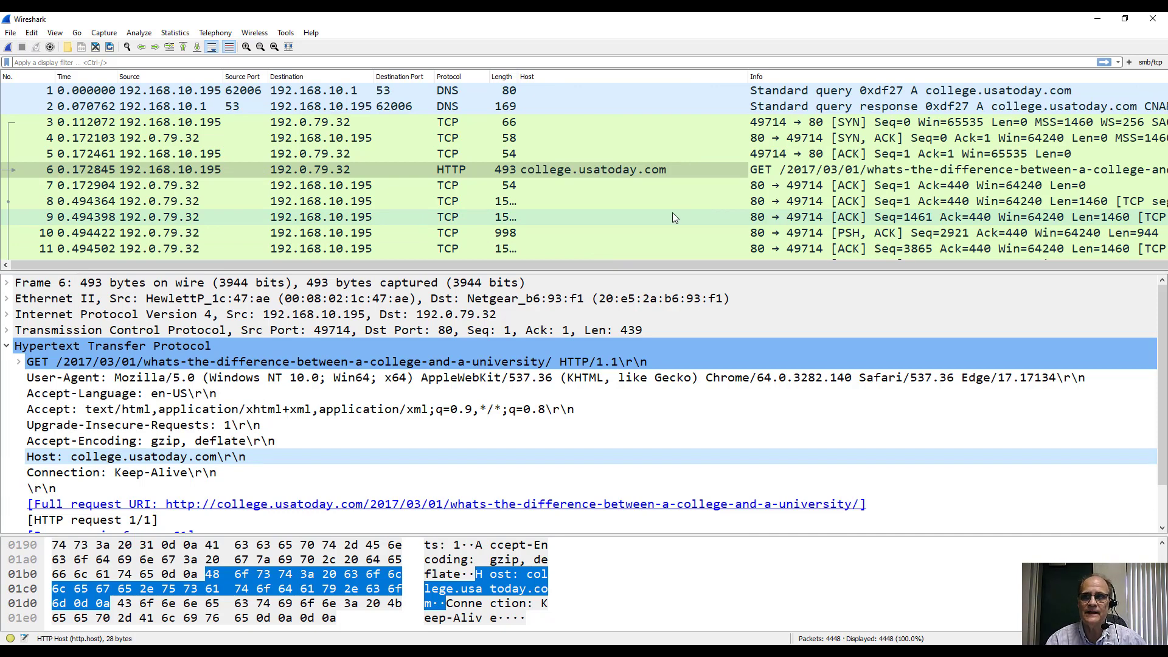
Examine the Host column across the first 140 or so packets and return to the start of the list
{"action": "scroll", "coordinate": [673, 217], "scroll_direction": "down", "scroll_amount": 14}
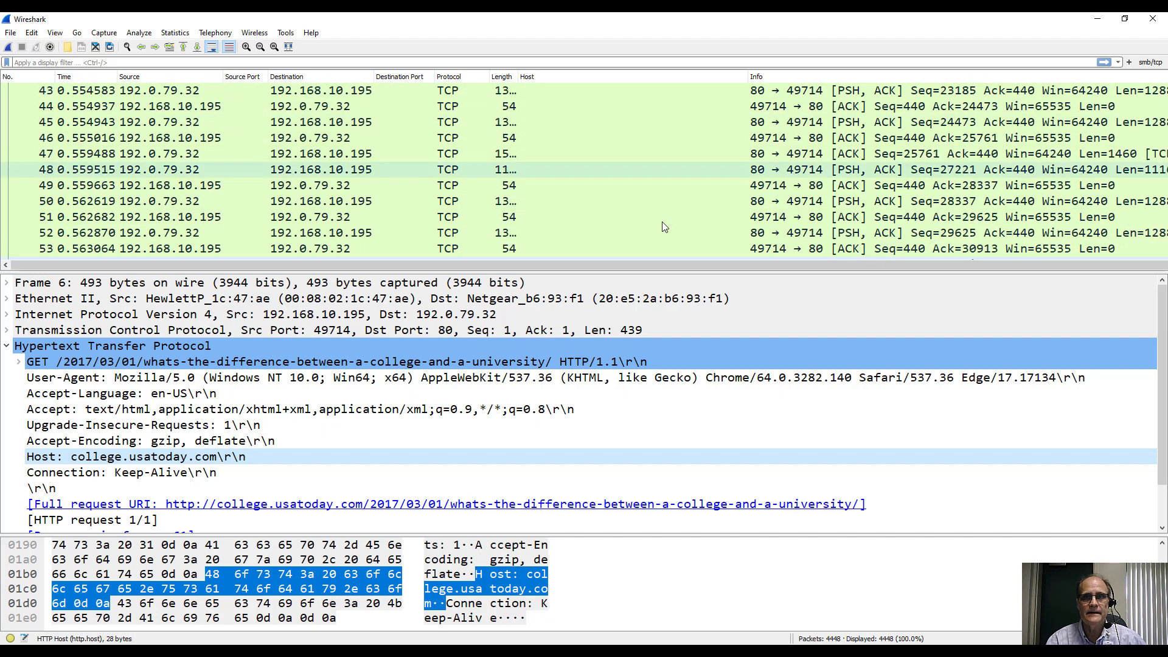
{"action": "scroll", "coordinate": [662, 224], "scroll_direction": "down", "scroll_amount": 17}
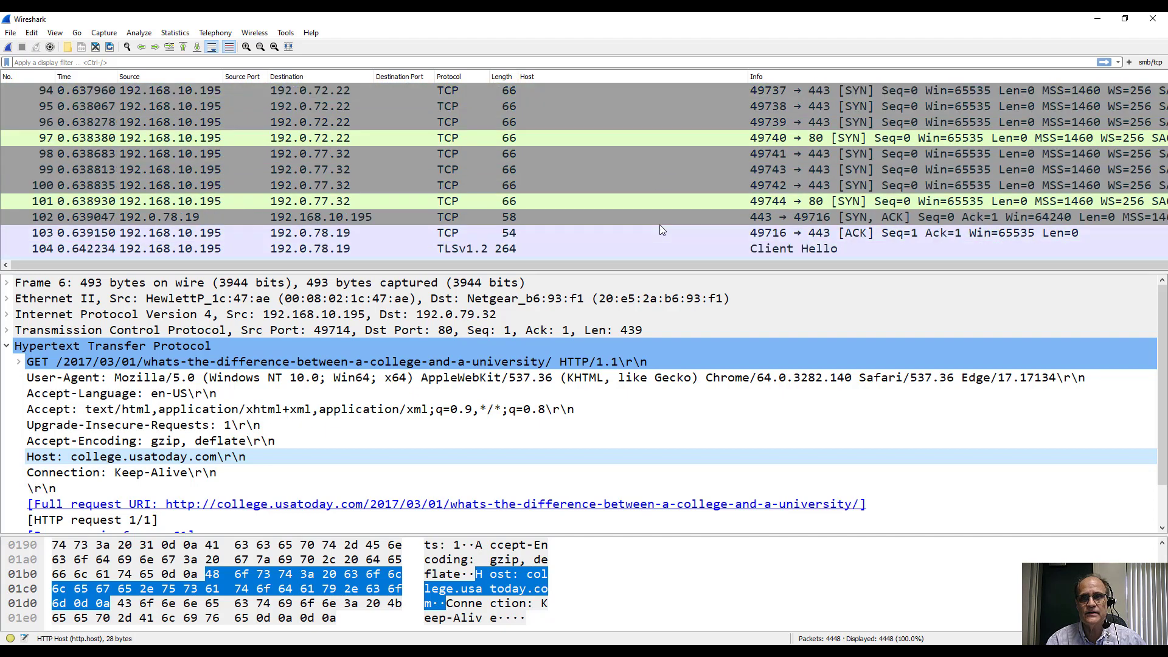
{"action": "scroll", "coordinate": [659, 224], "scroll_direction": "down", "scroll_amount": 12}
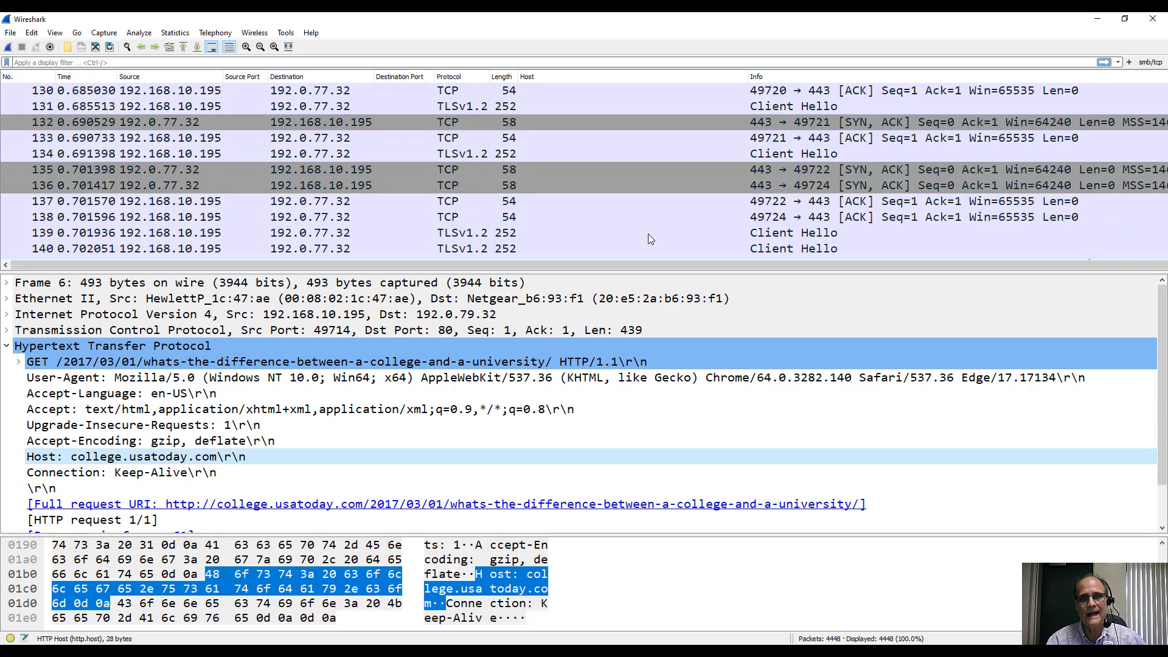
{"action": "scroll", "coordinate": [649, 232], "scroll_direction": "up", "scroll_amount": 20}
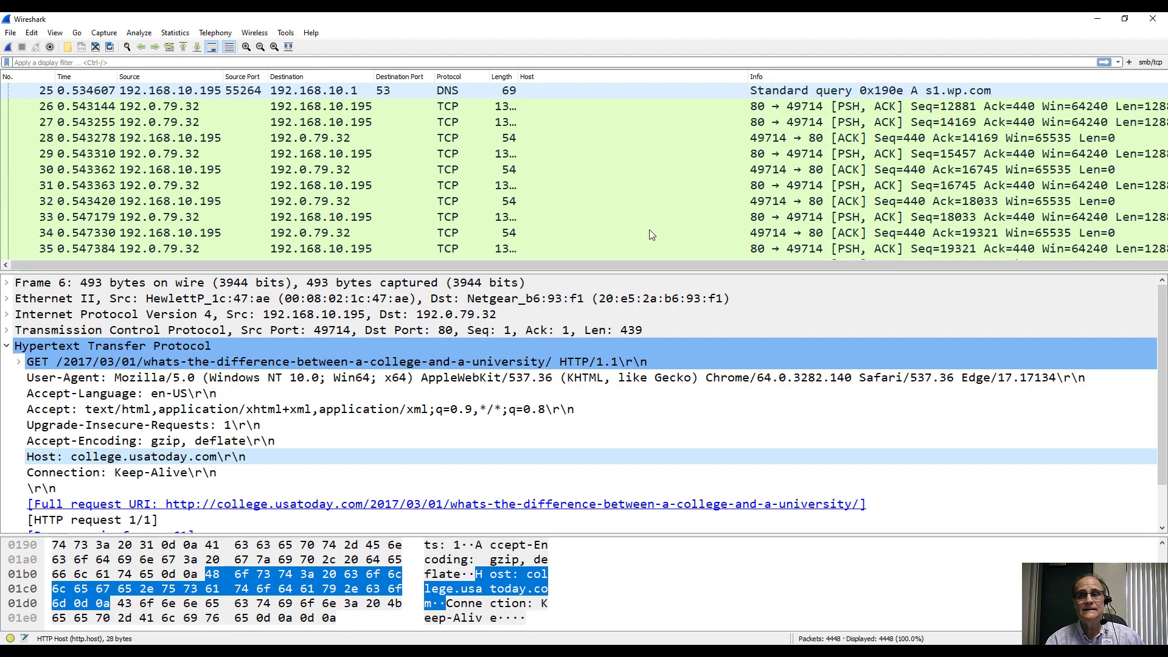
{"action": "scroll", "coordinate": [648, 231], "scroll_direction": "up", "scroll_amount": 8}
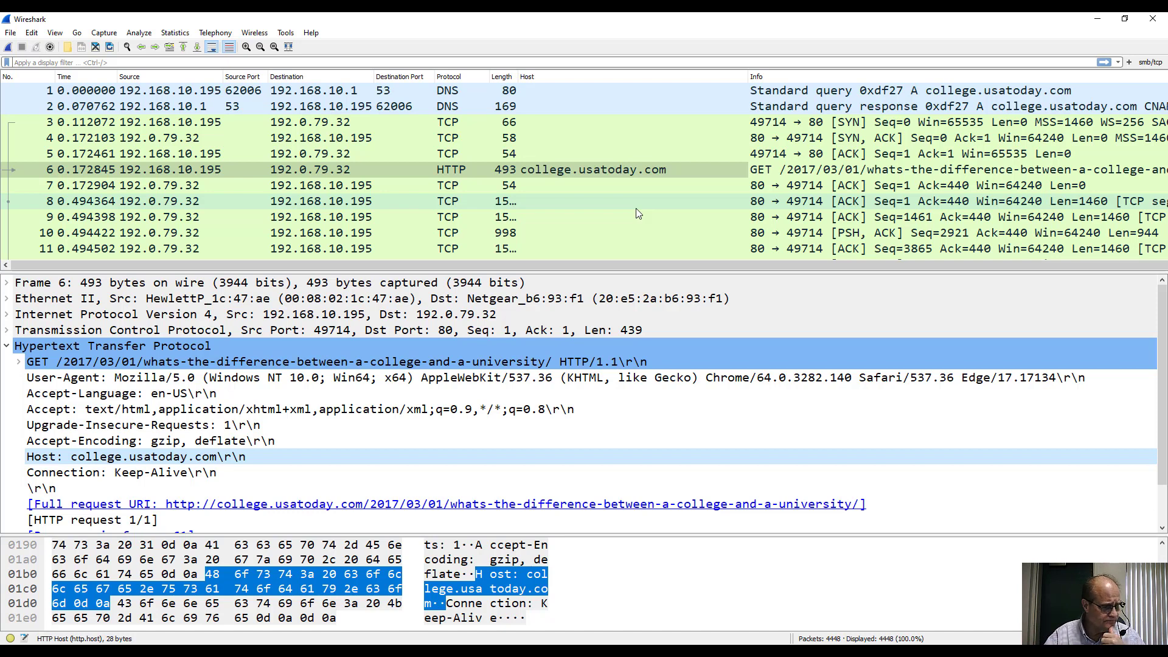
Filter the packet list to TLS traffic with the display filter tls
{"action": "left_click", "coordinate": [101, 63]}
{"action": "type", "text": "tls"}
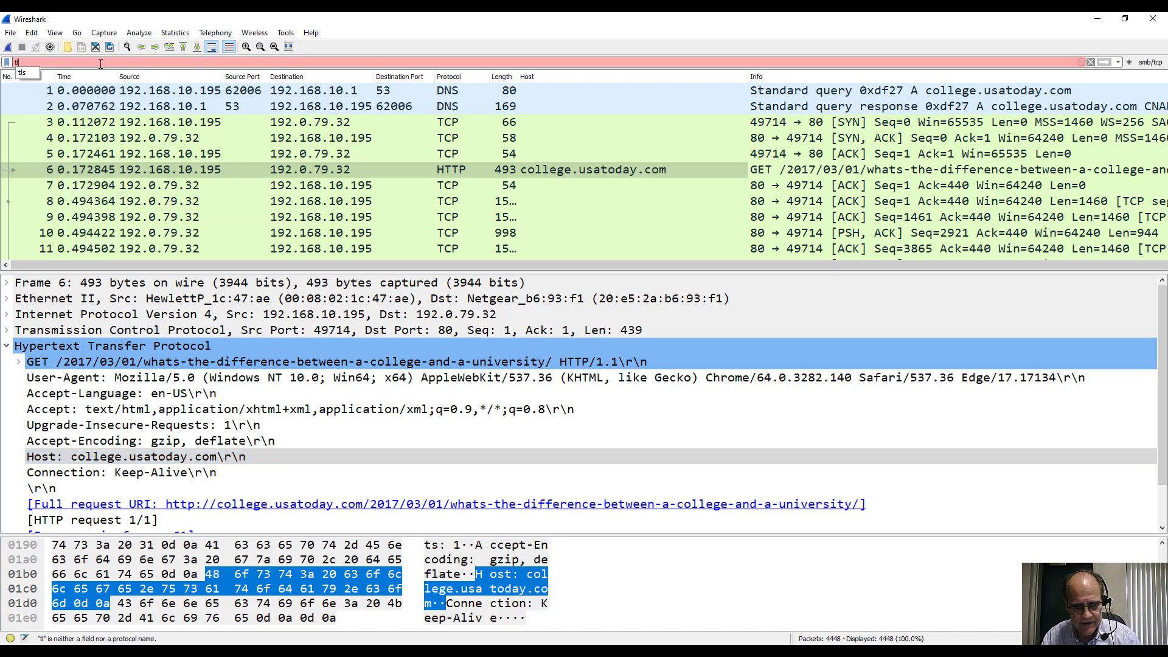
{"action": "key", "text": "Return"}
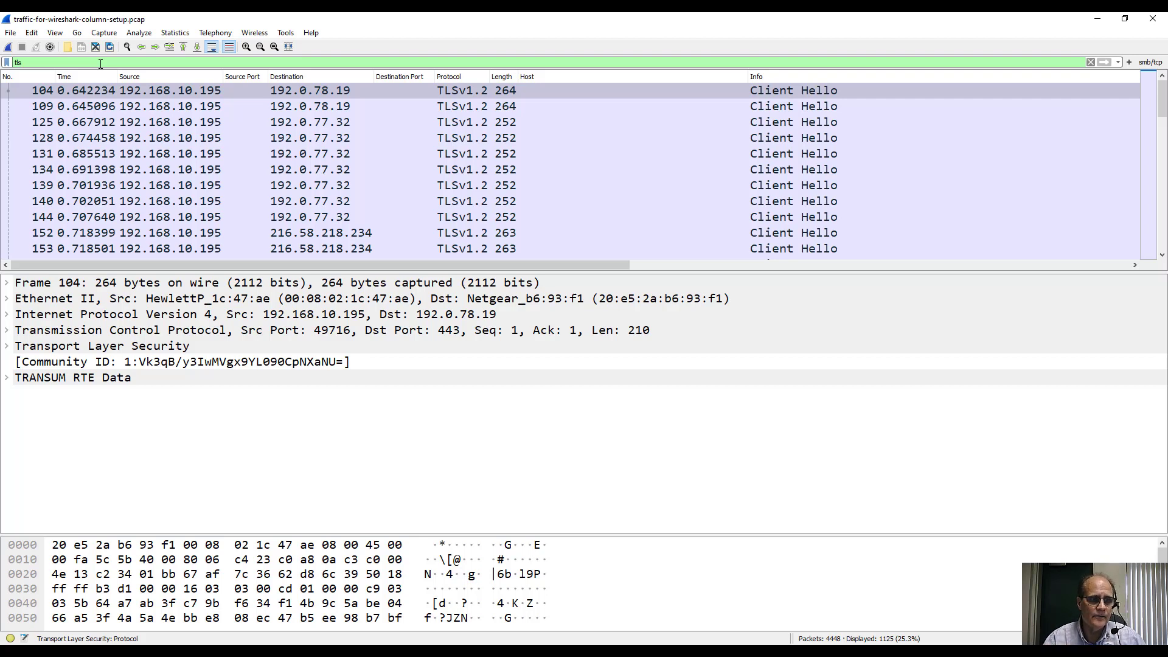
Expand Transport Layer Security in packet 104 down to the Server Name Indication extension and apply its Server Name field as a column
{"action": "left_click", "coordinate": [9, 349]}
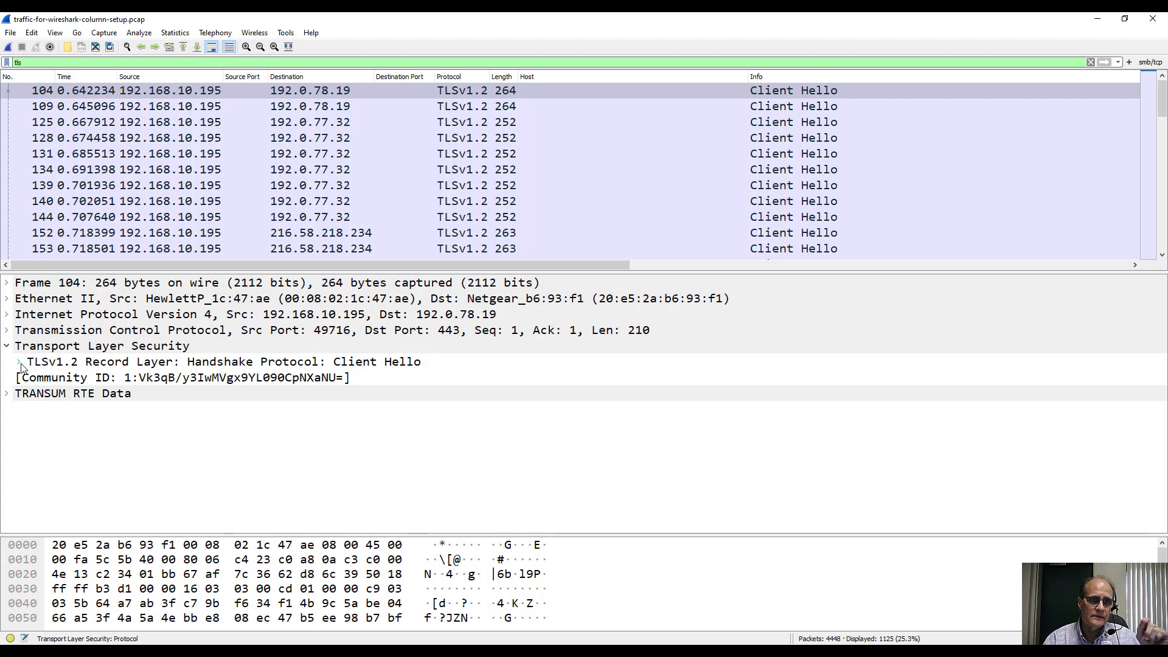
{"action": "left_click", "coordinate": [19, 362]}
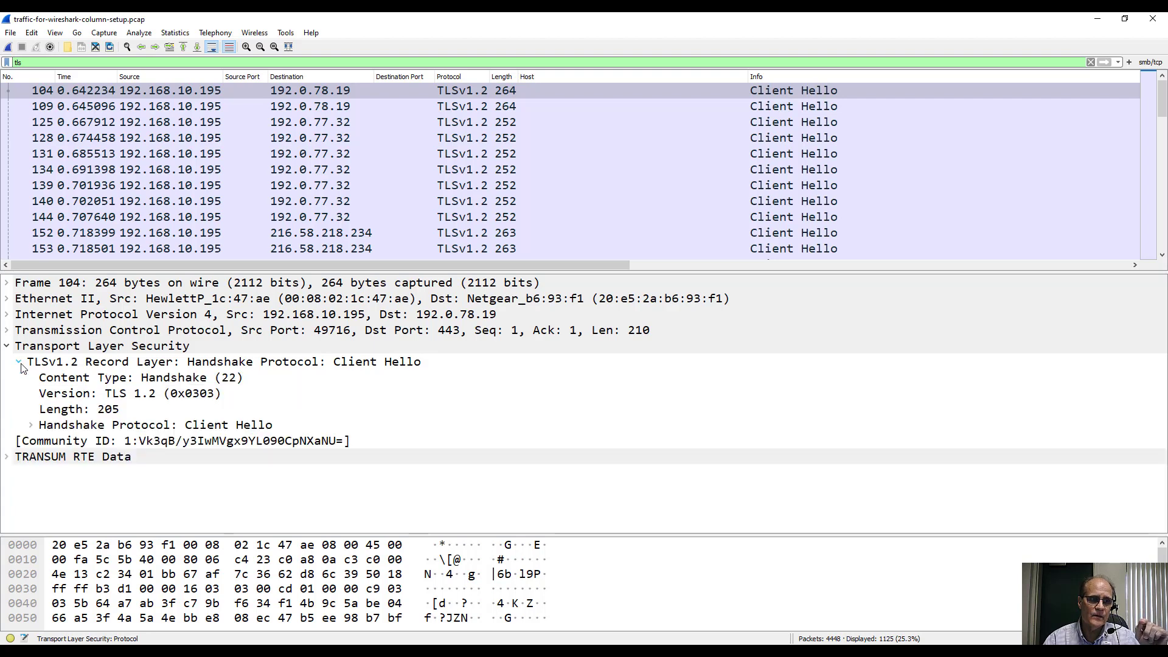
{"action": "left_click", "coordinate": [31, 425]}
{"action": "scroll", "coordinate": [32, 433], "scroll_direction": "down", "scroll_amount": 3}
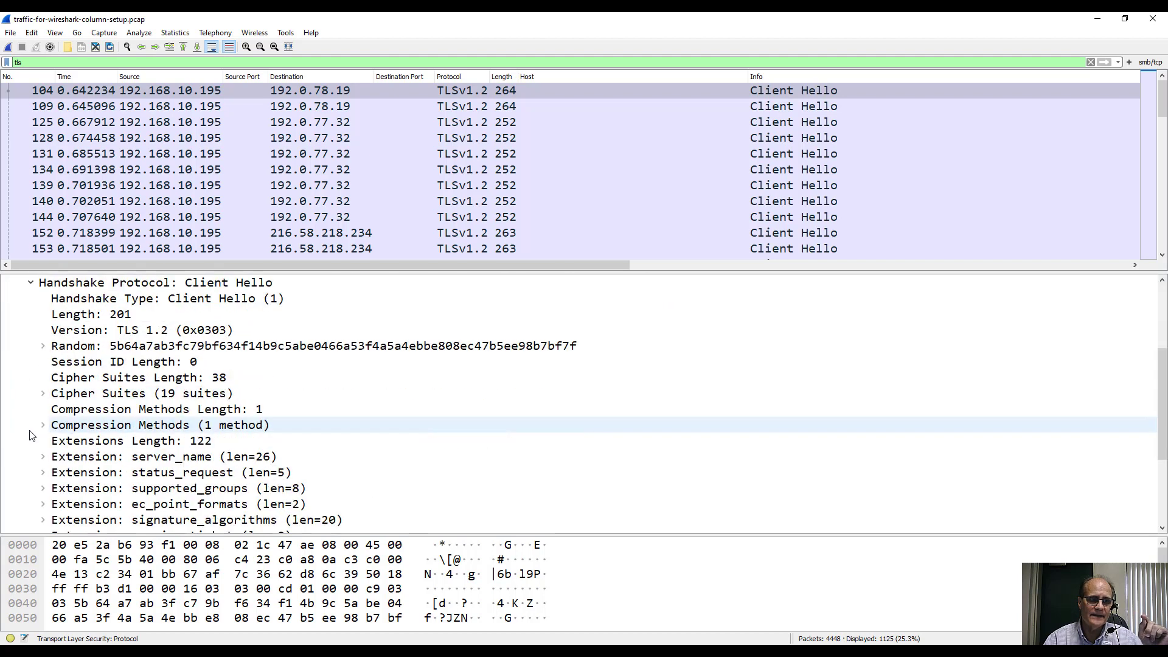
{"action": "scroll", "coordinate": [29, 435], "scroll_direction": "down", "scroll_amount": 1}
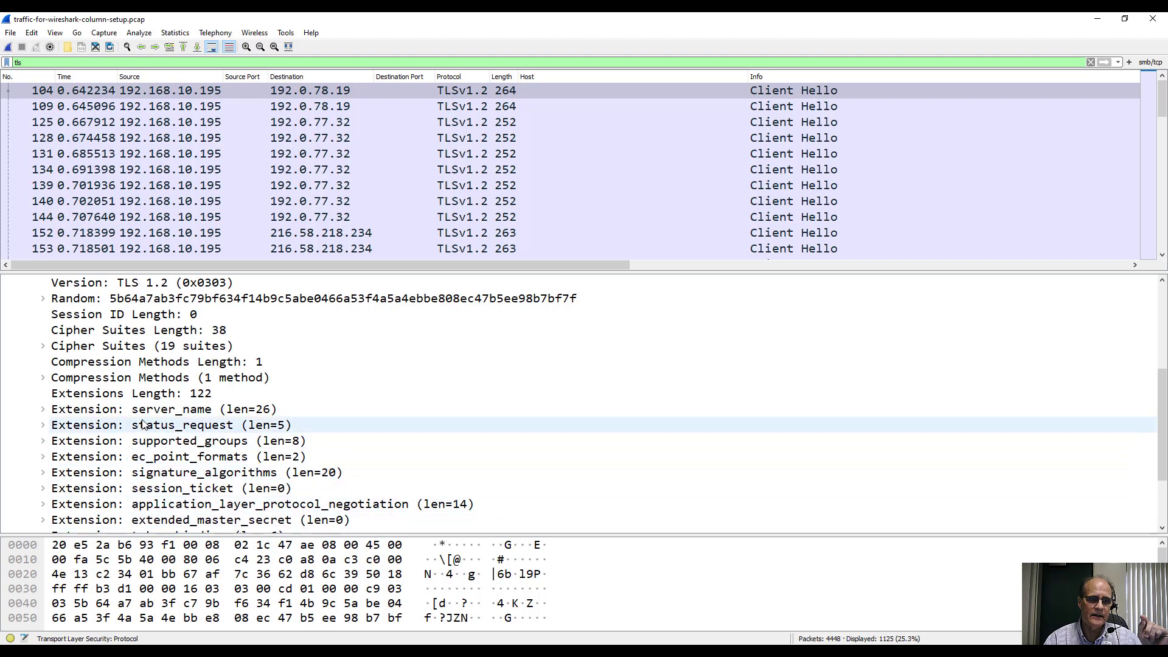
{"action": "left_click", "coordinate": [43, 410]}
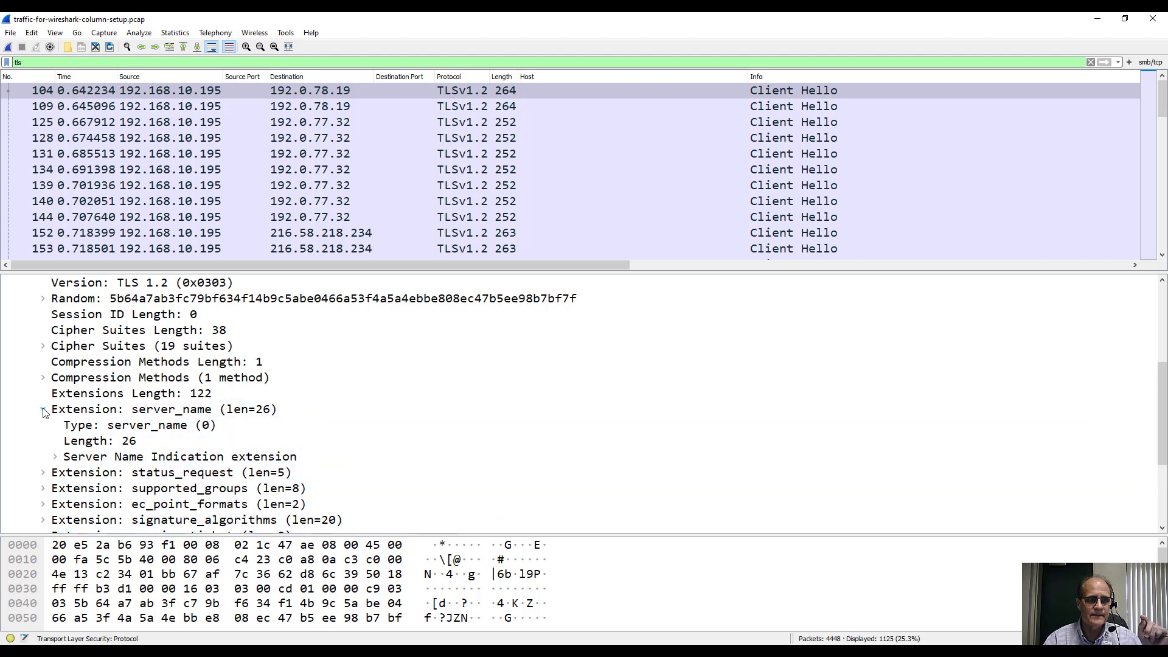
{"action": "left_click", "coordinate": [55, 457]}
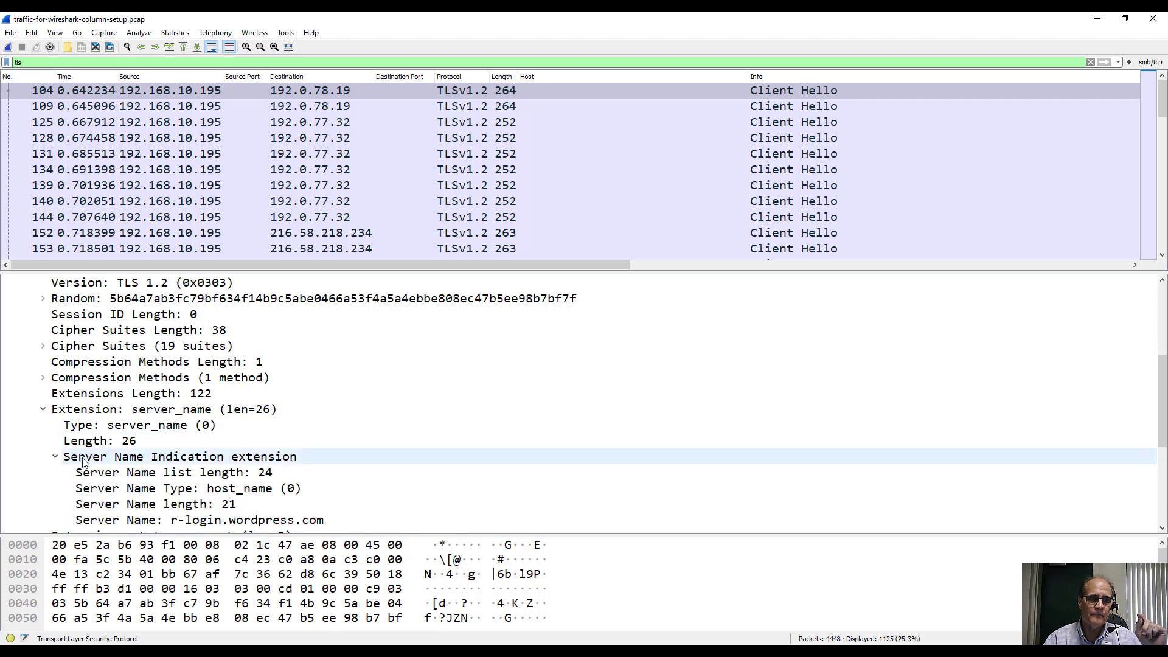
{"action": "scroll", "coordinate": [83, 463], "scroll_direction": "down", "scroll_amount": 1}
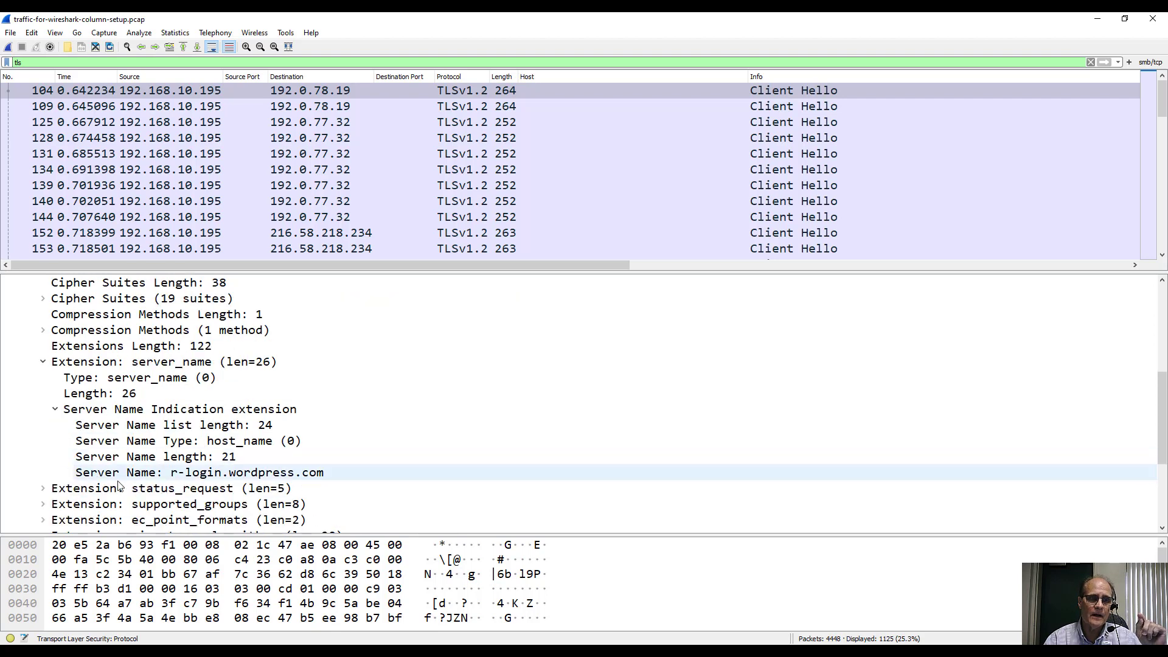
{"action": "right_click", "coordinate": [192, 479]}
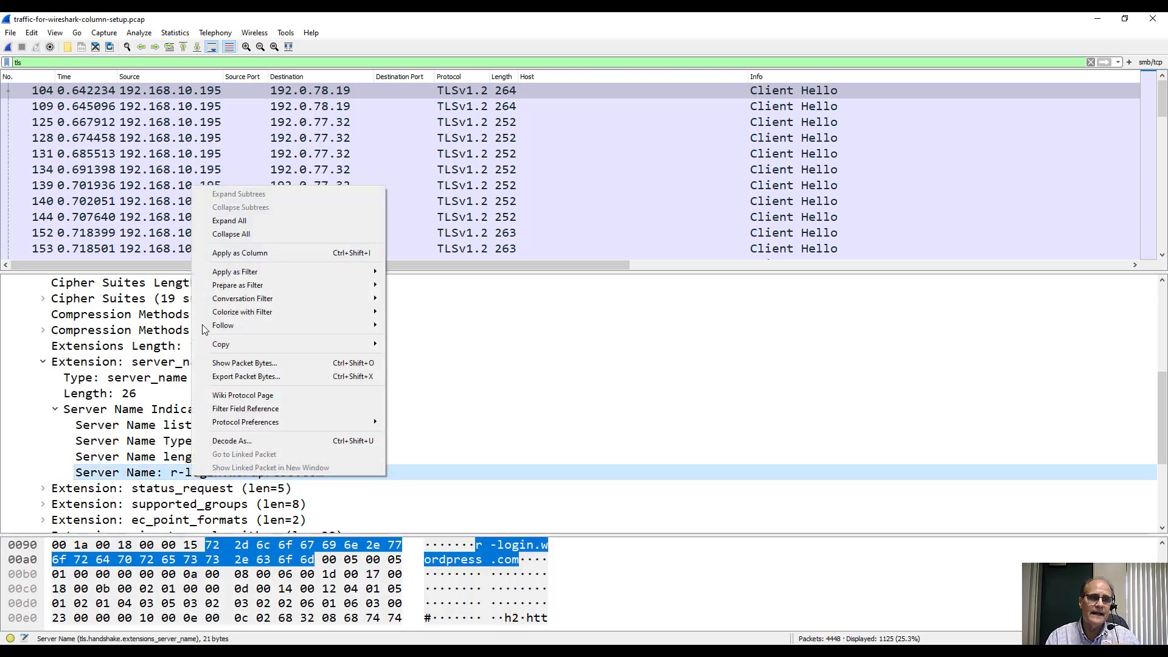
{"action": "left_click", "coordinate": [222, 256]}
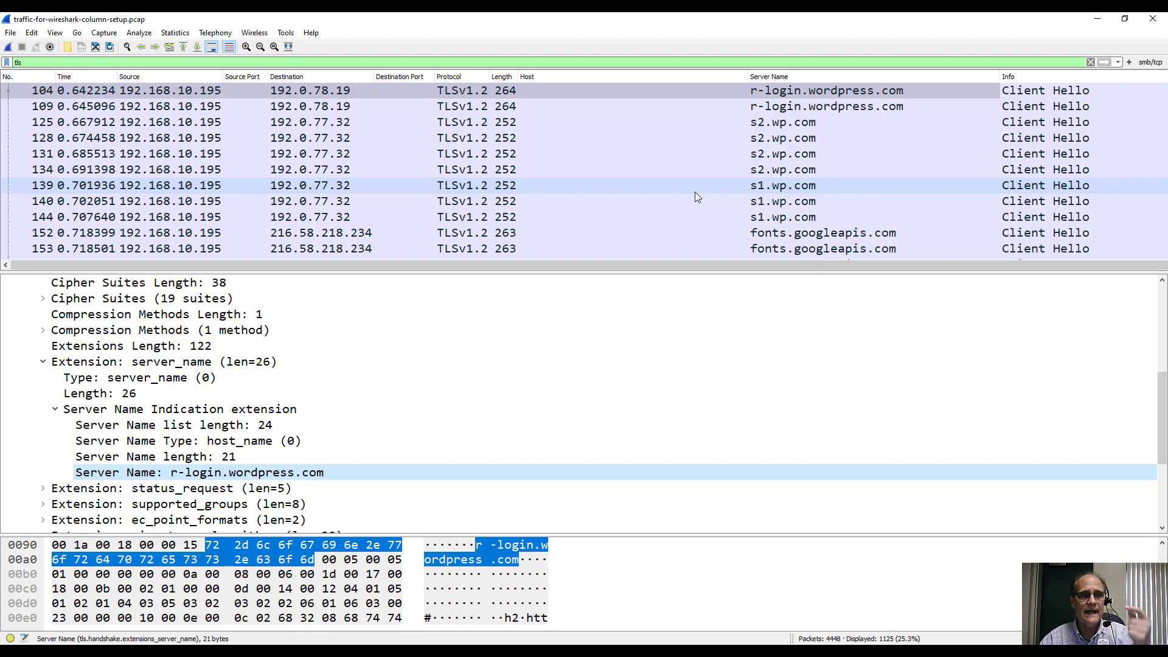
Examine the Server Name column across the filtered TLS packets and return to the start of the list
{"action": "scroll", "coordinate": [678, 192], "scroll_direction": "down", "scroll_amount": 3}
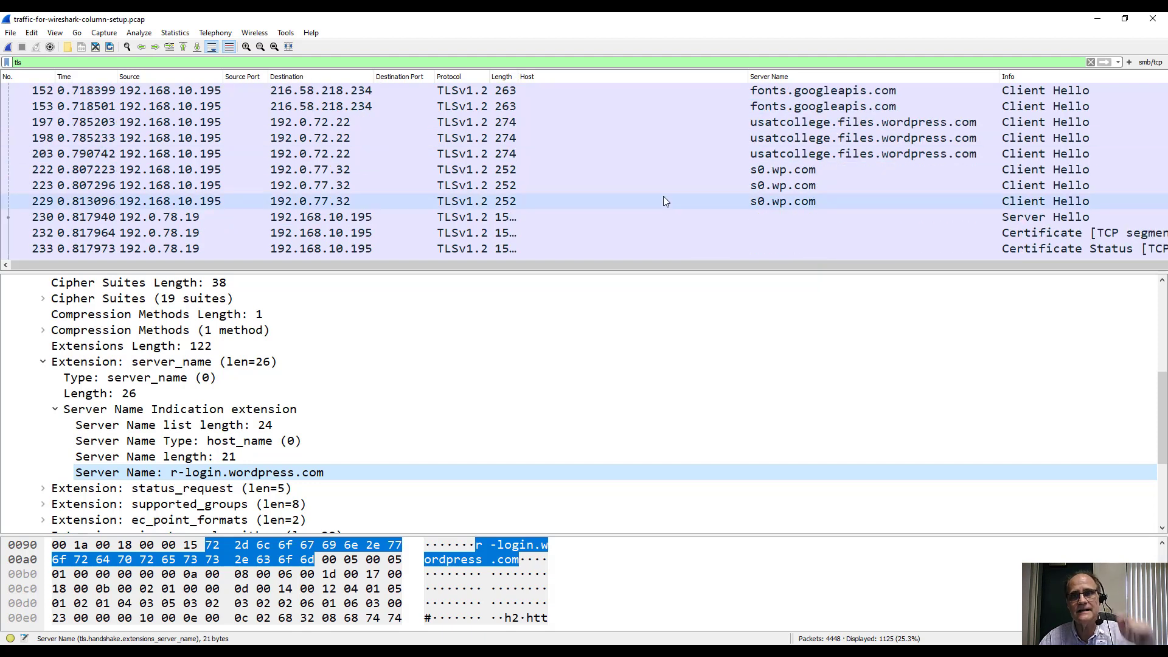
{"action": "scroll", "coordinate": [664, 196], "scroll_direction": "down", "scroll_amount": 3}
{"action": "scroll", "coordinate": [663, 196], "scroll_direction": "down", "scroll_amount": 1}
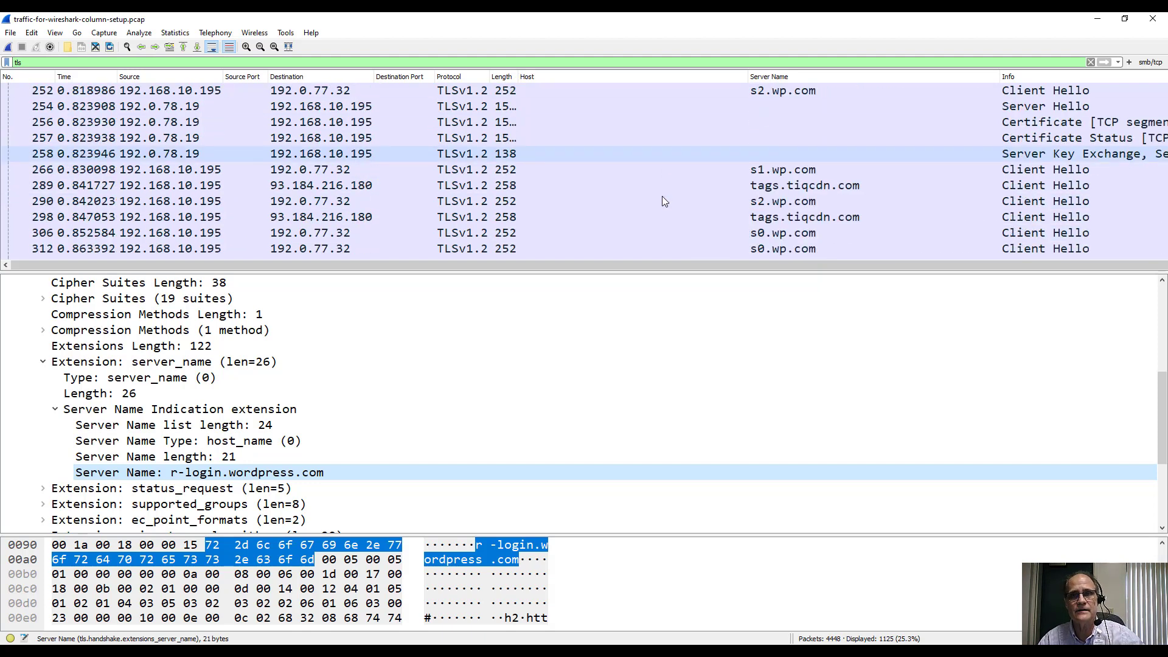
{"action": "scroll", "coordinate": [663, 201], "scroll_direction": "down", "scroll_amount": 3}
{"action": "scroll", "coordinate": [648, 200], "scroll_direction": "up", "scroll_amount": 10}
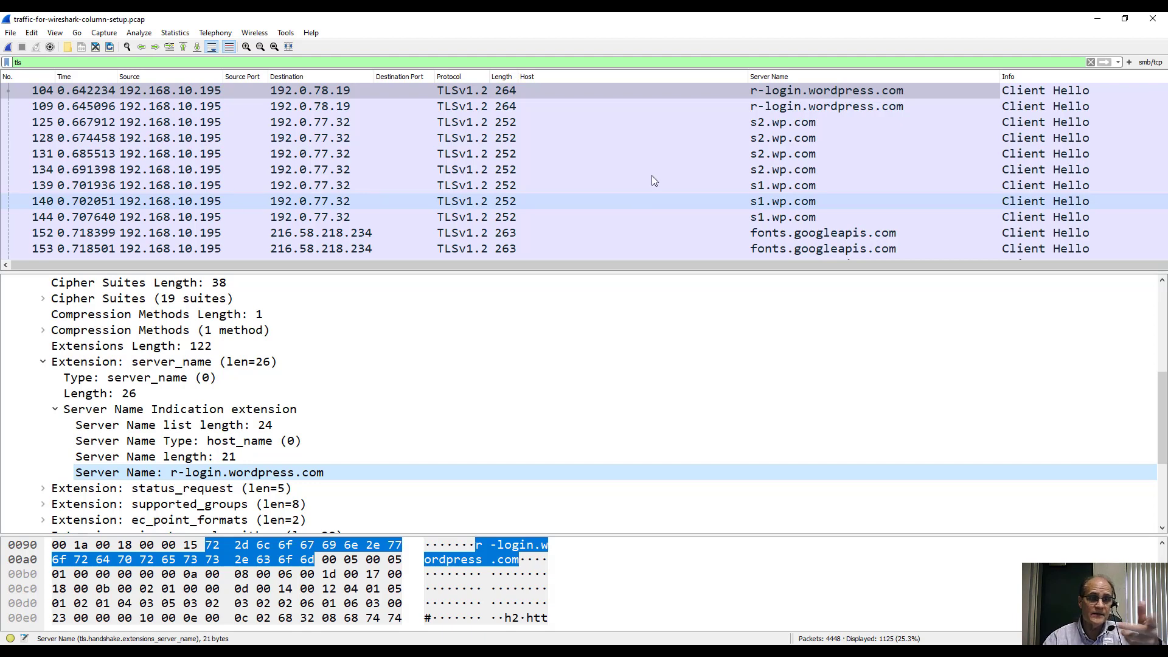
Expand Transmission Control Protocol in packet 104, then view the details of packet 139
{"action": "scroll", "coordinate": [109, 406], "scroll_direction": "up", "scroll_amount": 5}
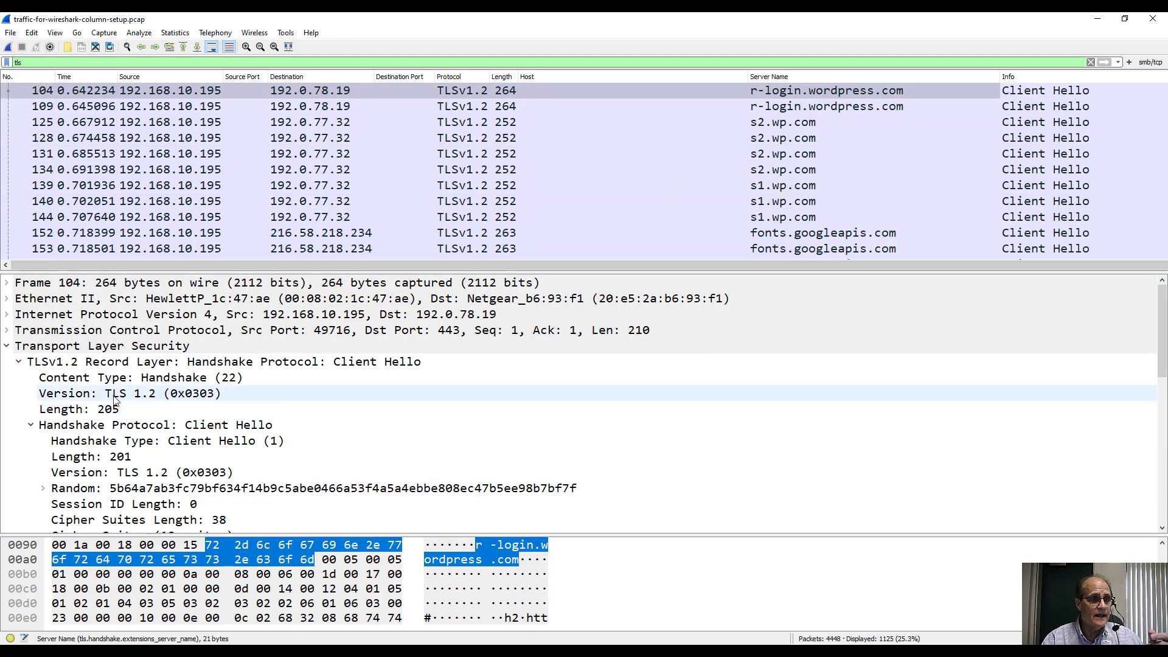
{"action": "left_click", "coordinate": [7, 330]}
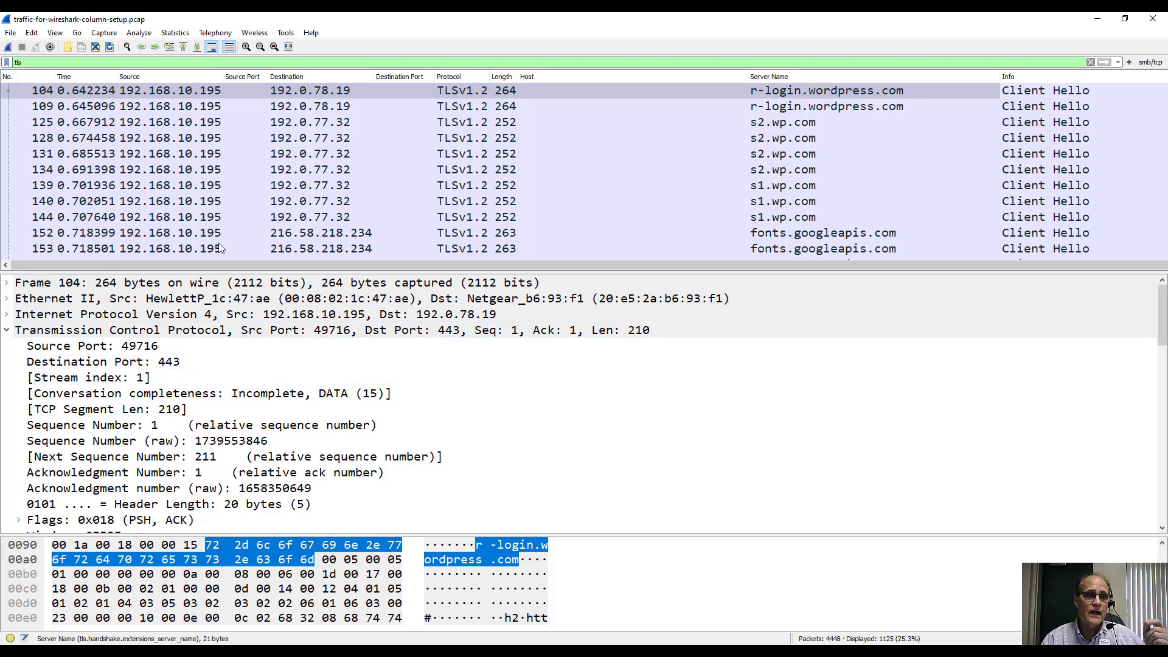
{"action": "left_click", "coordinate": [171, 186]}
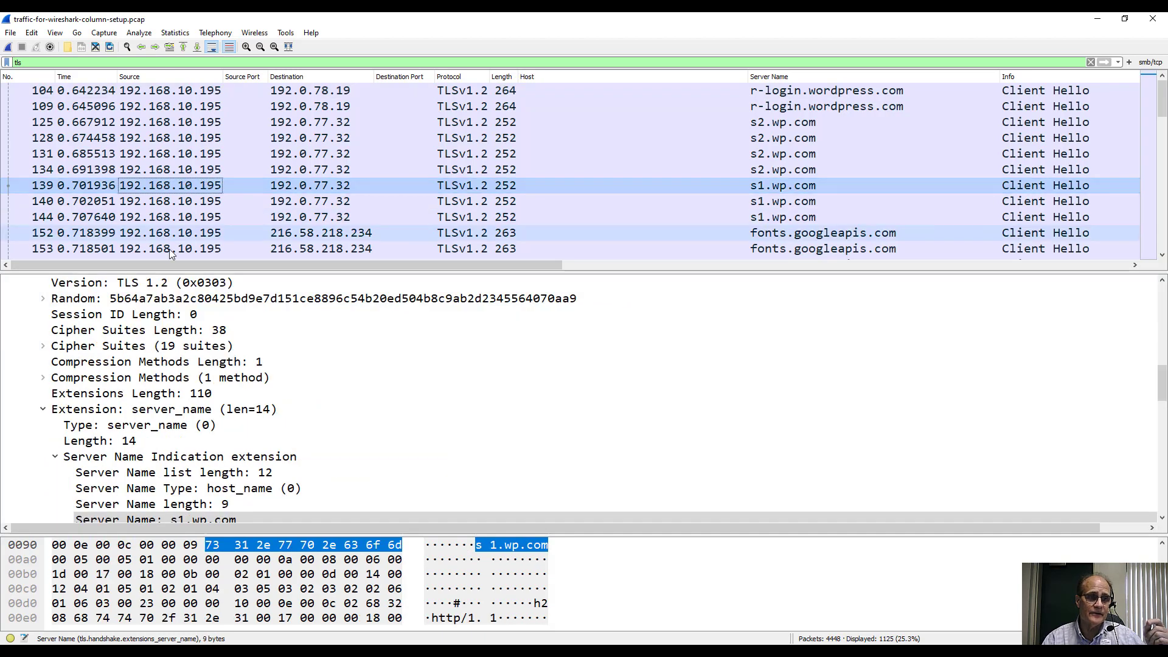
{"action": "scroll", "coordinate": [244, 377], "scroll_direction": "up", "scroll_amount": 4}
Replace the display filter with tcp to list all TCP packets
{"action": "left_click", "coordinate": [40, 62]}
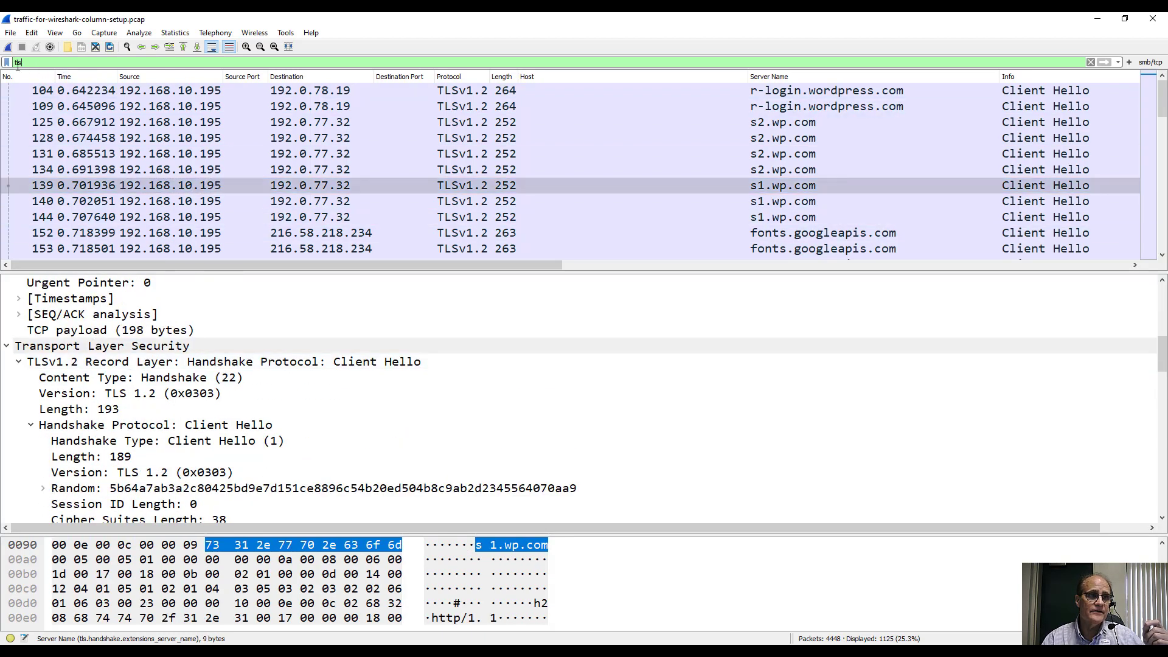
{"action": "key", "text": "ctrl+a"}
{"action": "type", "text": "tcp"}
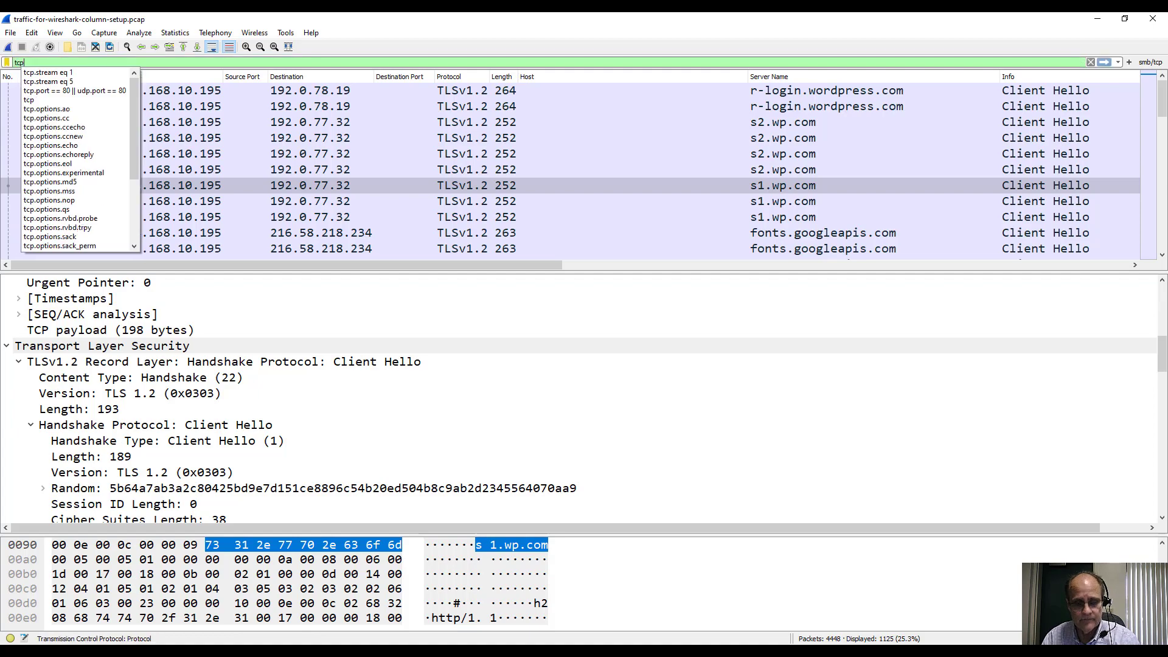
{"action": "key", "text": "Return"}
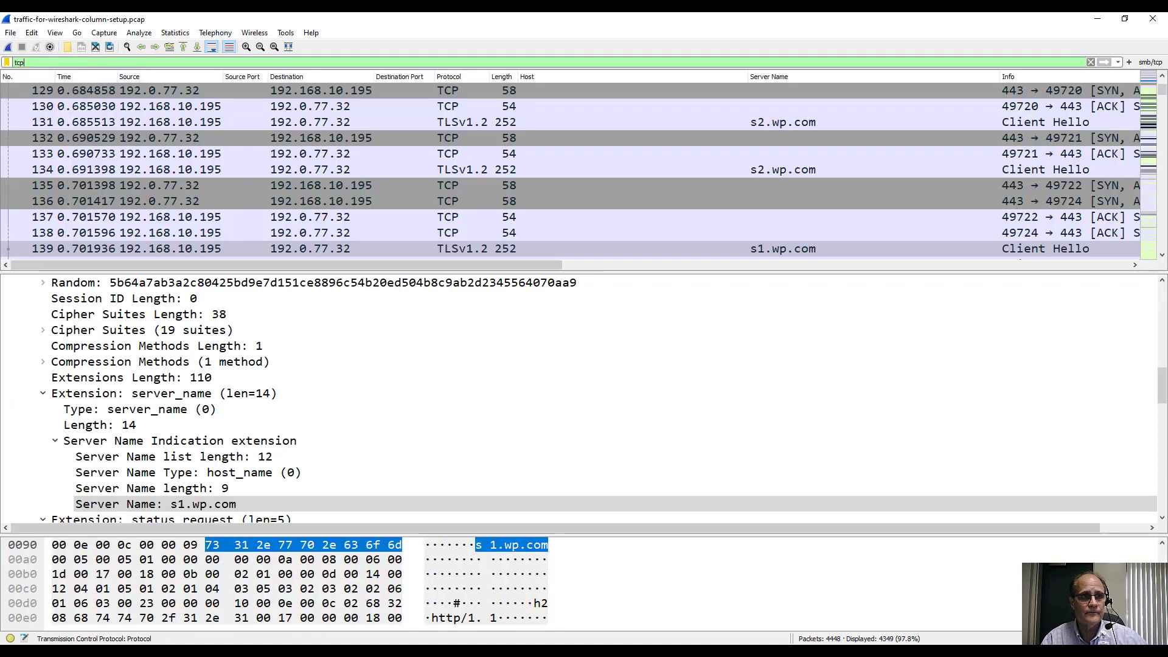
Return to the start of the TCP packets and inspect the Transmission Control Protocol fields of packet 3, the first SYN
{"action": "left_click", "coordinate": [371, 90]}
{"action": "scroll", "coordinate": [338, 158], "scroll_direction": "up", "scroll_amount": 15}
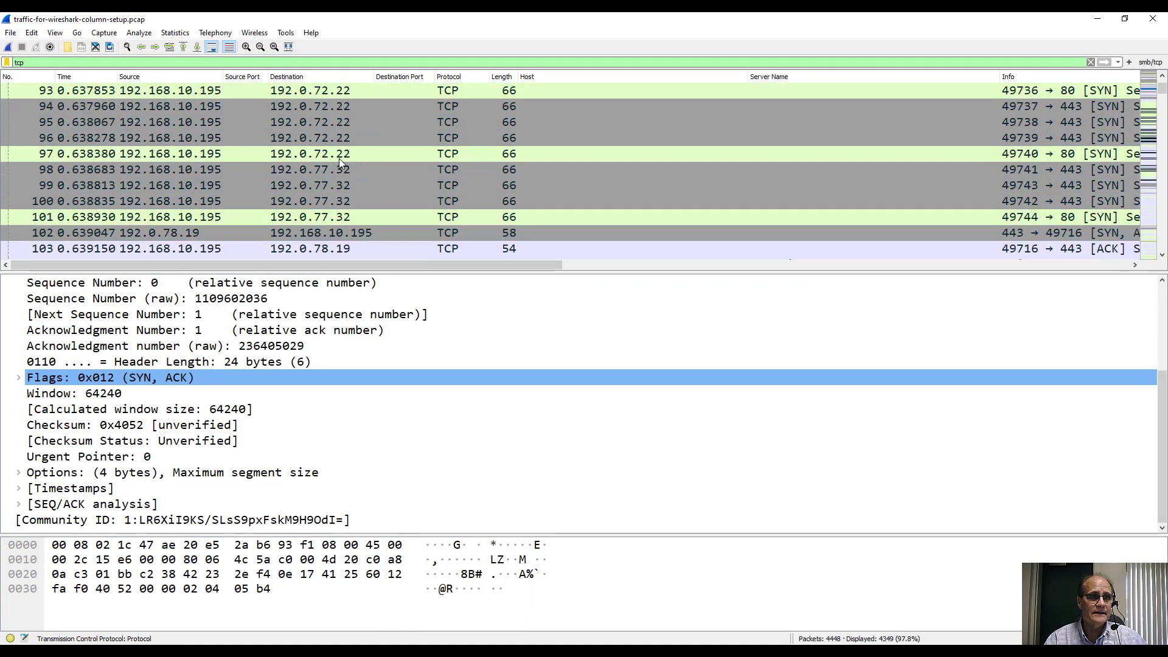
{"action": "scroll", "coordinate": [339, 158], "scroll_direction": "up", "scroll_amount": 20}
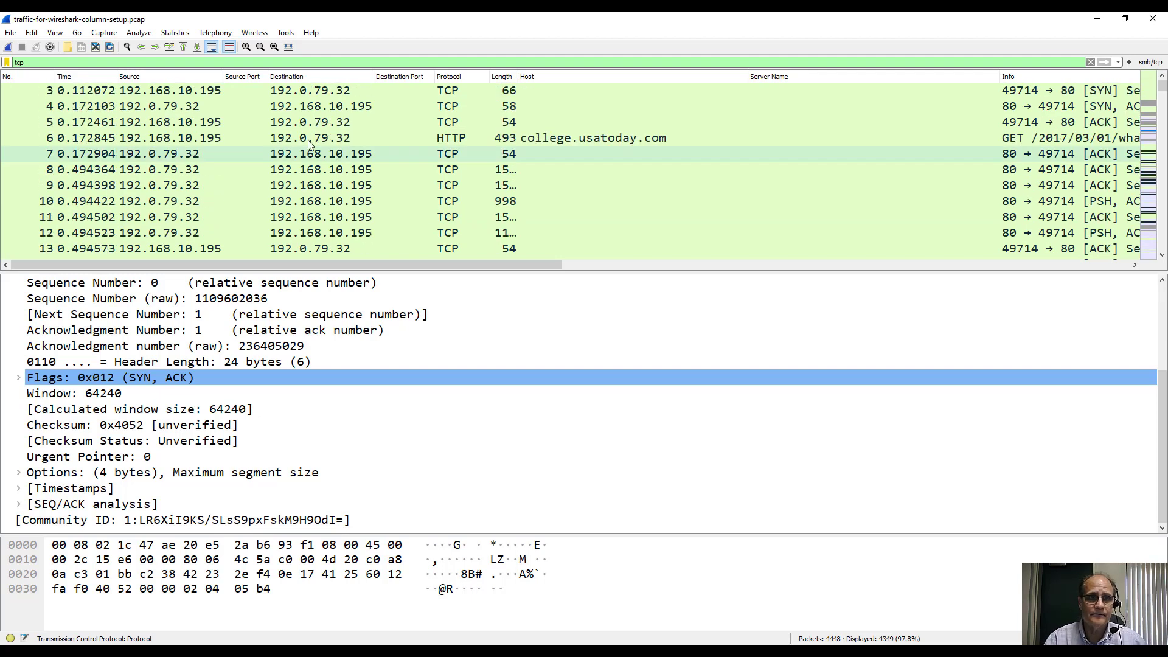
{"action": "left_click", "coordinate": [322, 96]}
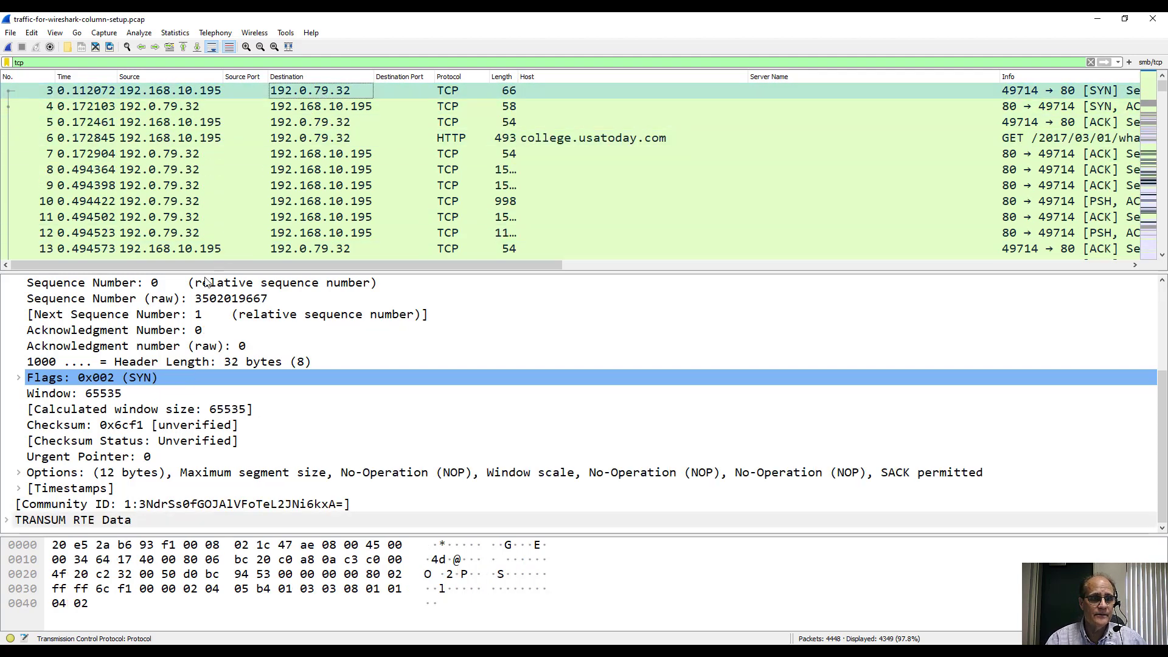
{"action": "scroll", "coordinate": [85, 342], "scroll_direction": "up", "scroll_amount": 2}
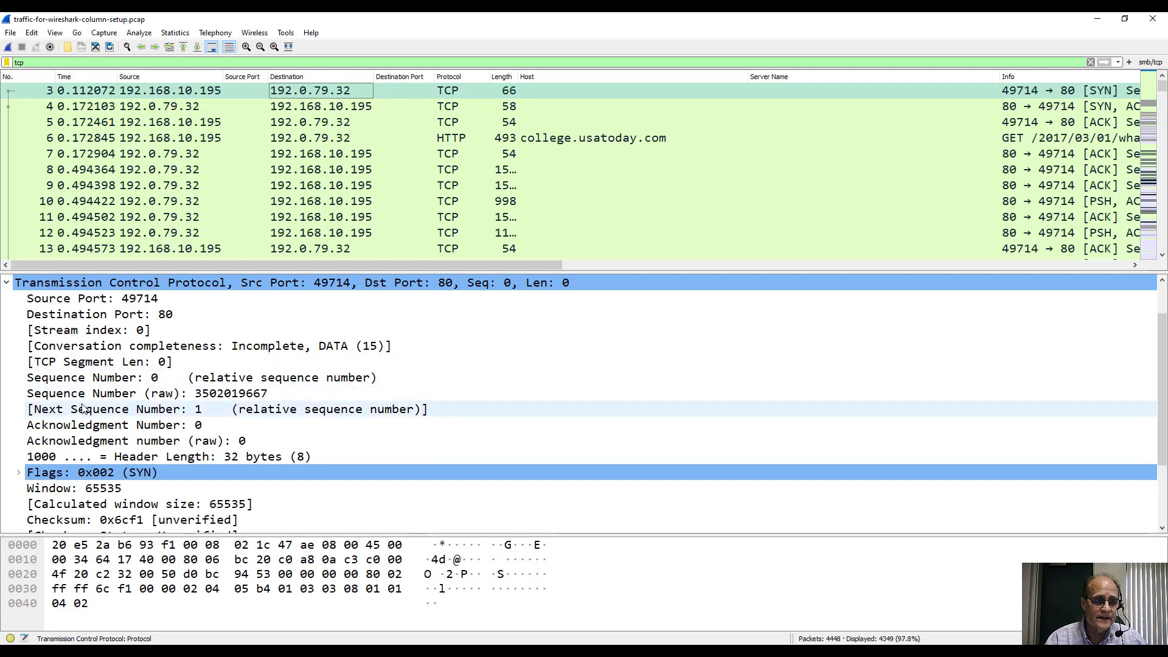
Step through packets 4 to 61 of the first TCP conversation, comparing the source and destination ports in their Transmission Control Protocol details
{"action": "left_click", "coordinate": [157, 113]}
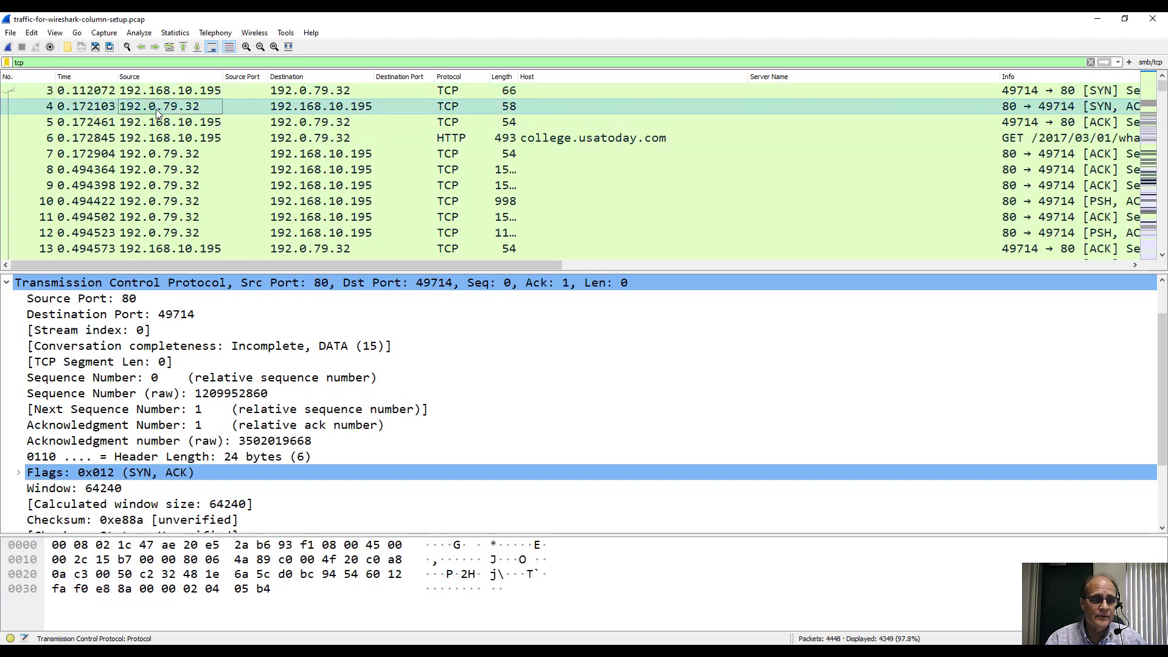
{"action": "left_click", "coordinate": [155, 123]}
{"action": "left_click", "coordinate": [145, 136]}
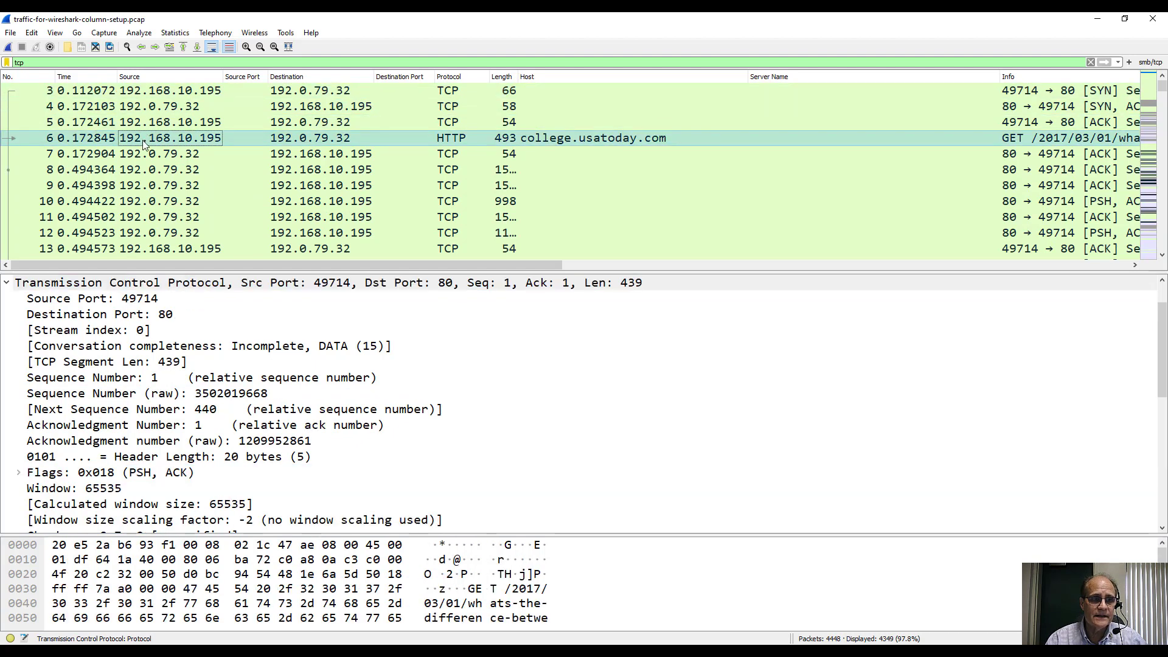
{"action": "left_click", "coordinate": [144, 154]}
{"action": "left_click", "coordinate": [140, 170]}
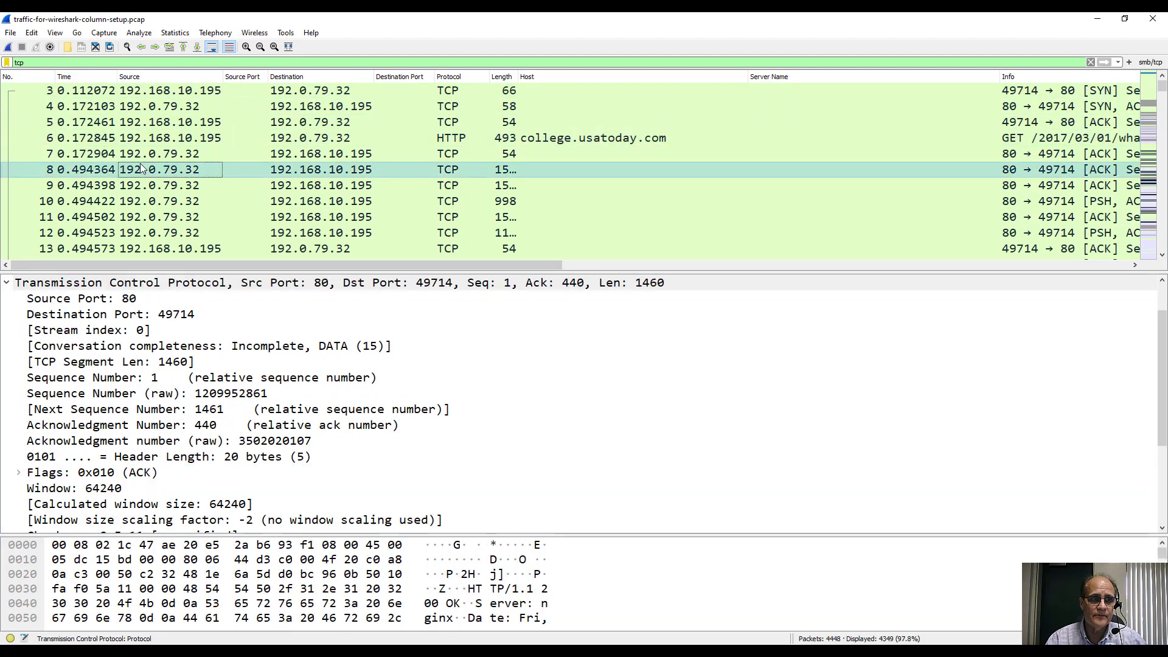
{"action": "left_click", "coordinate": [140, 186]}
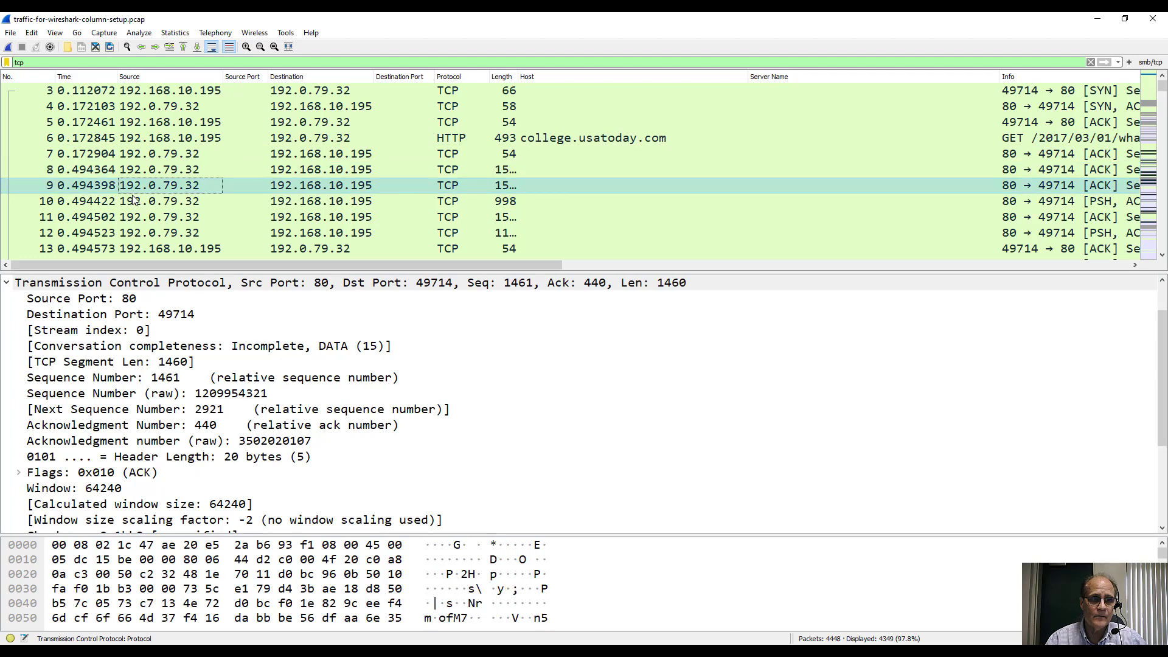
{"action": "left_click", "coordinate": [131, 218]}
{"action": "scroll", "coordinate": [134, 228], "scroll_direction": "down", "scroll_amount": 1}
{"action": "scroll", "coordinate": [133, 227], "scroll_direction": "down", "scroll_amount": 6}
{"action": "left_click", "coordinate": [135, 202]}
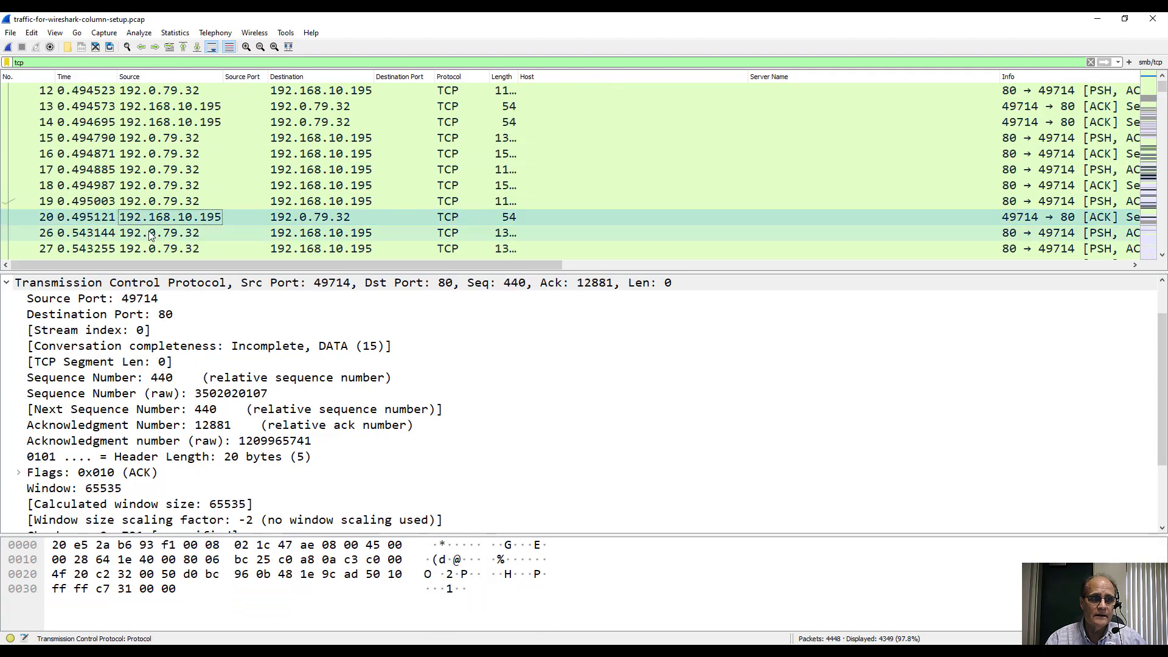
{"action": "scroll", "coordinate": [146, 228], "scroll_direction": "down", "scroll_amount": 1}
{"action": "left_click", "coordinate": [155, 230]}
{"action": "scroll", "coordinate": [155, 229], "scroll_direction": "down", "scroll_amount": 2}
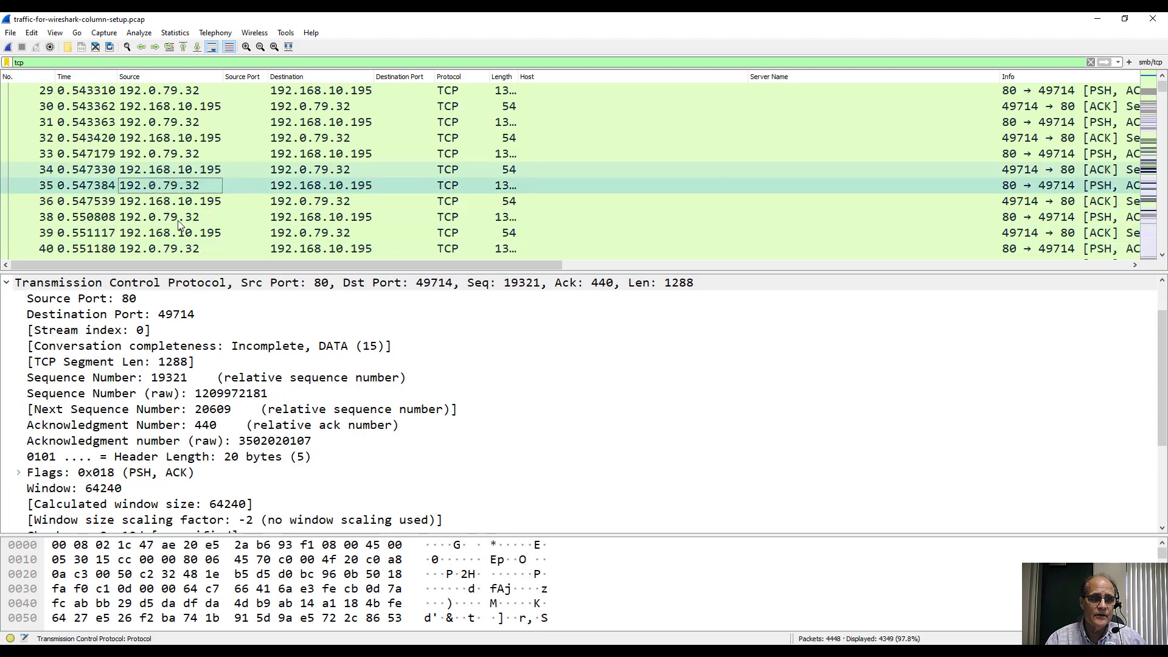
{"action": "left_click", "coordinate": [155, 217]}
{"action": "scroll", "coordinate": [157, 238], "scroll_direction": "down", "scroll_amount": 1}
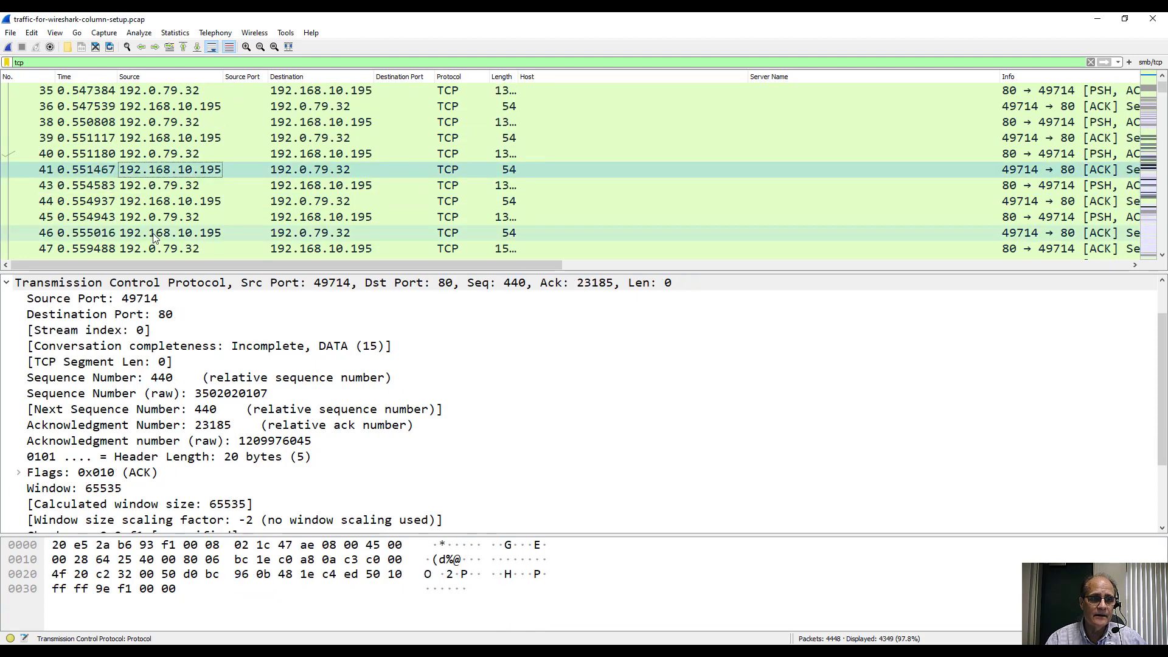
{"action": "left_click", "coordinate": [157, 236]}
{"action": "scroll", "coordinate": [168, 236], "scroll_direction": "down", "scroll_amount": 2}
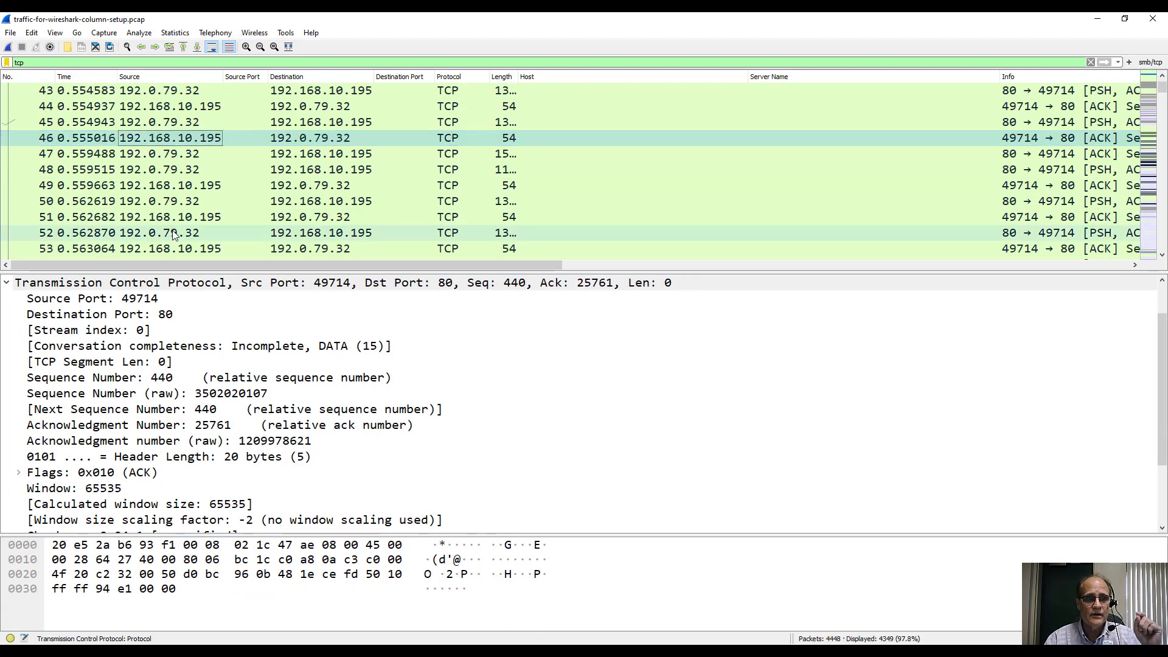
{"action": "scroll", "coordinate": [156, 237], "scroll_direction": "down", "scroll_amount": 3}
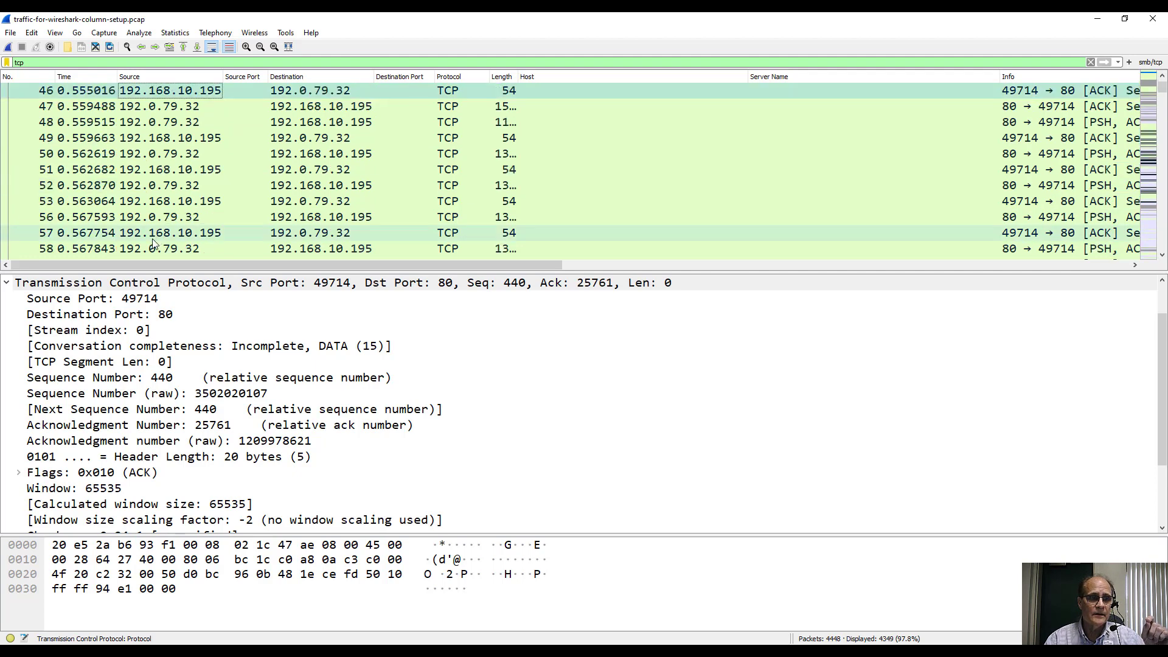
{"action": "left_click", "coordinate": [144, 231]}
{"action": "left_click", "coordinate": [137, 185]}
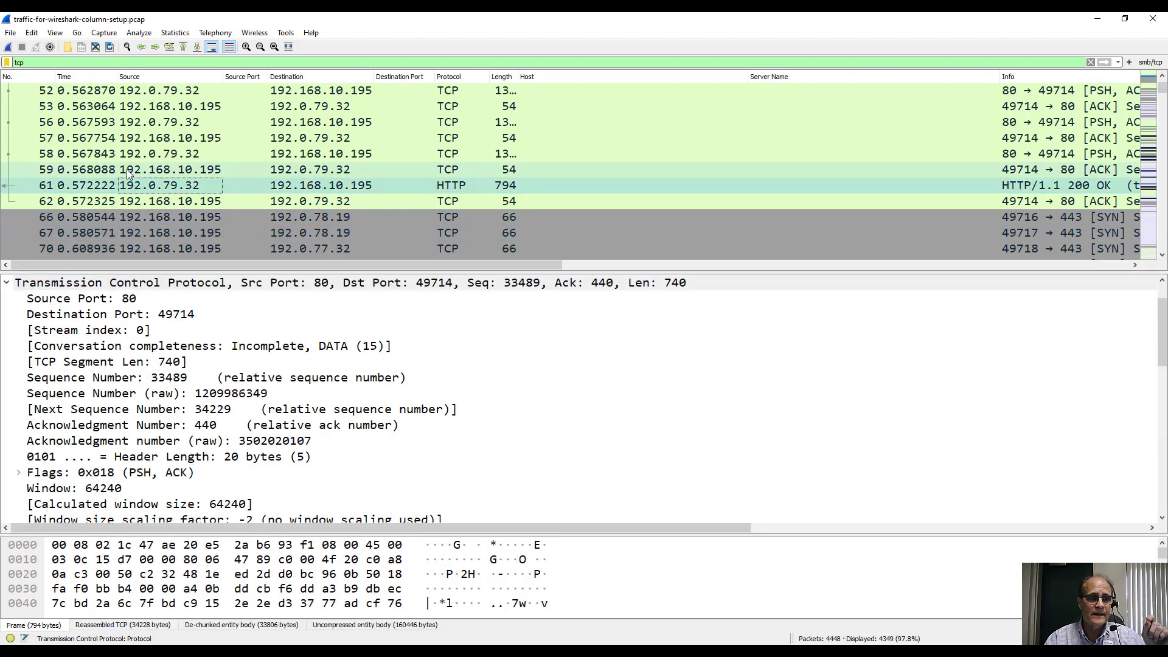
{"action": "left_click", "coordinate": [130, 169]}
{"action": "left_click", "coordinate": [127, 156]}
{"action": "left_click", "coordinate": [131, 143]}
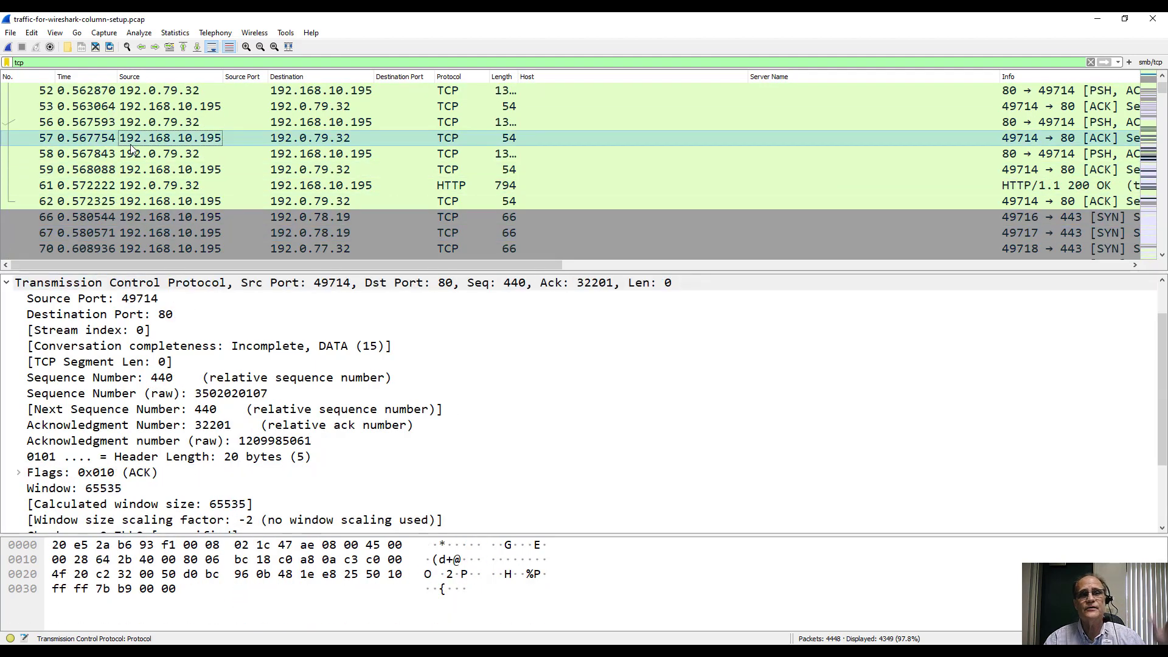
{"action": "right_click", "coordinate": [76, 401]}
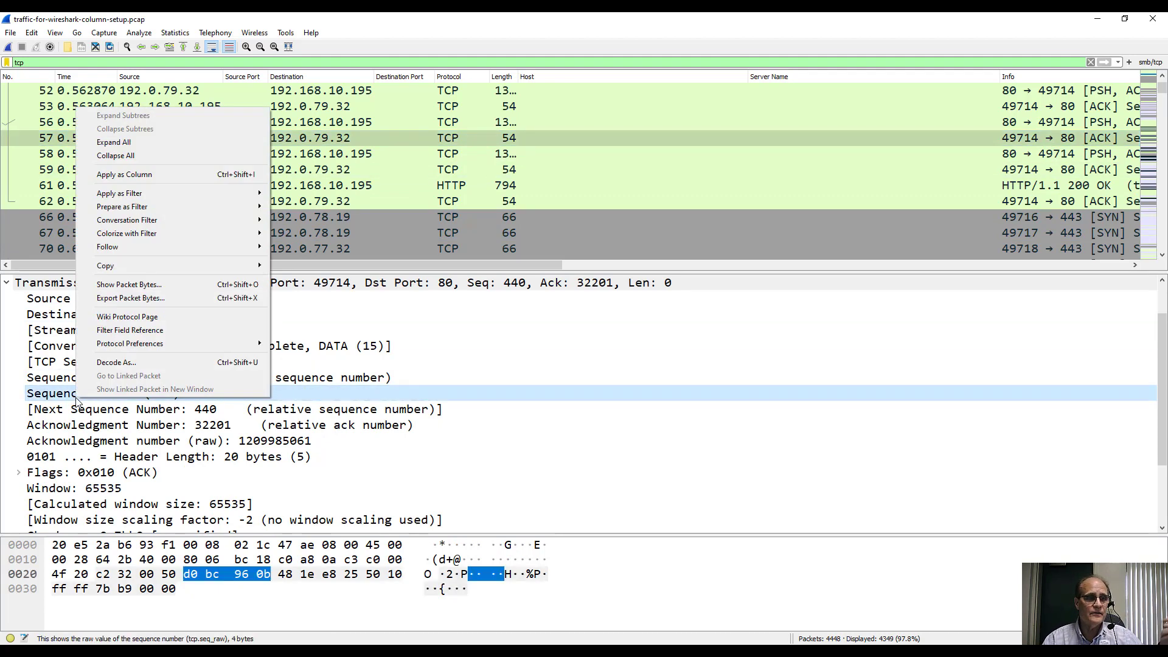
{"action": "left_click", "coordinate": [671, 420]}
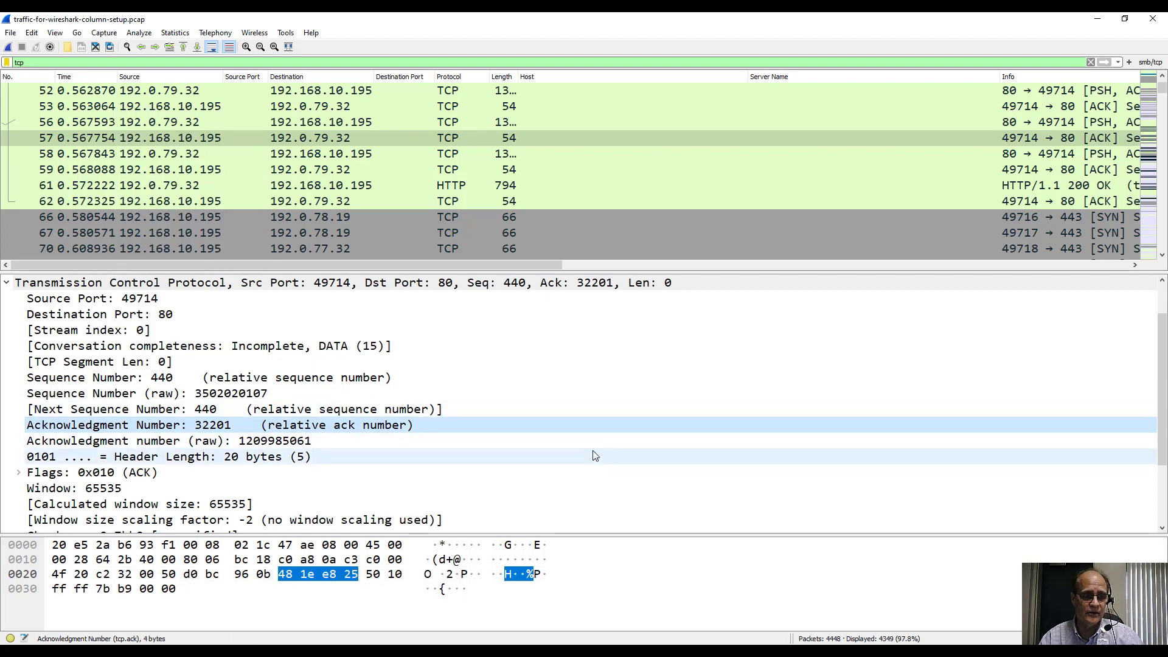
{"action": "scroll", "coordinate": [289, 378], "scroll_direction": "up", "scroll_amount": 1}
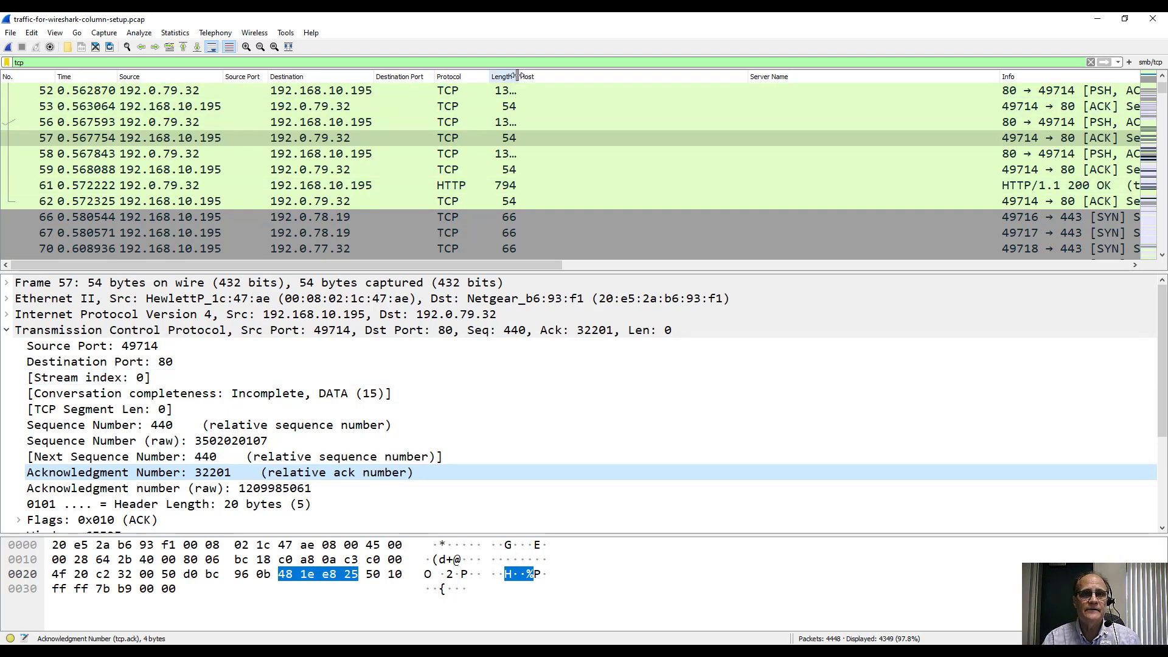
Widen the Length column of the packet list so that four-digit packet lengths fit
{"action": "left_click_drag", "start_coordinate": [517, 75], "coordinate": [528, 75]}
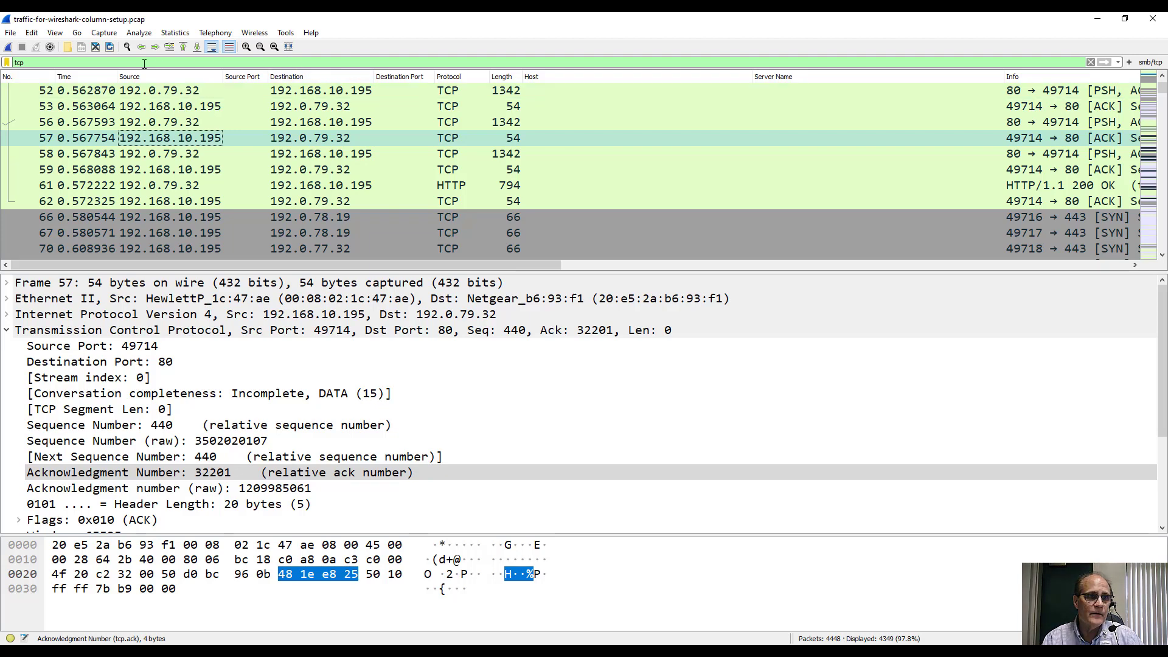
Replace the display filter with http.request to list only the HTTP requests
{"action": "left_click_drag", "start_coordinate": [56, 64], "coordinate": [5, 62]}
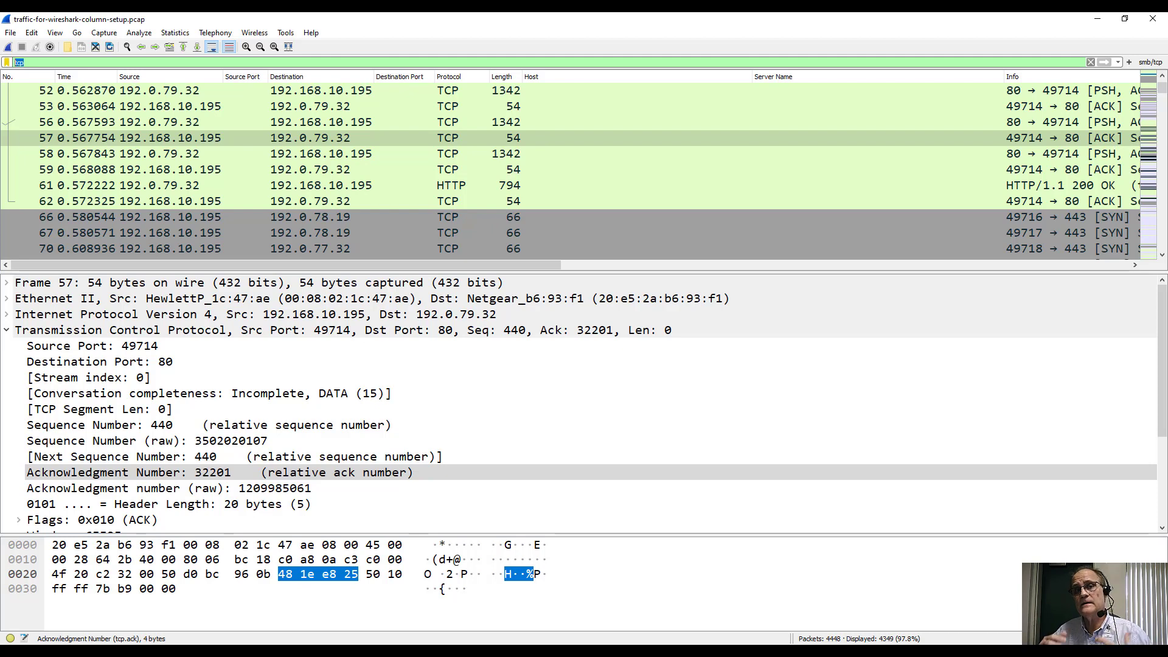
{"action": "type", "text": "htt"}
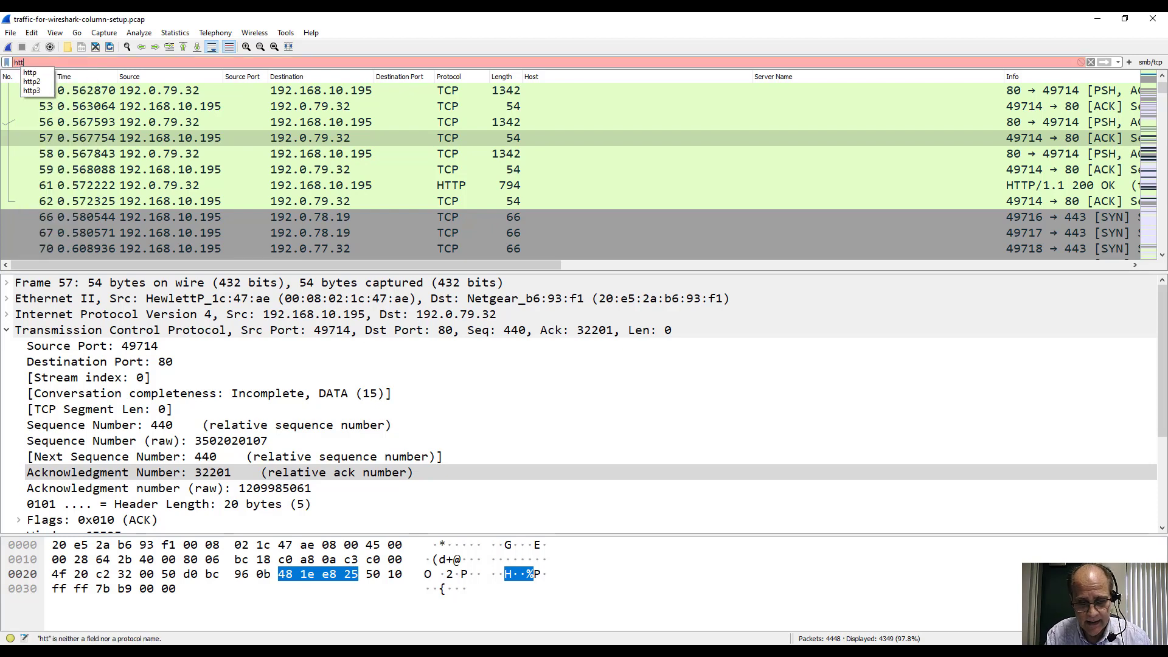
{"action": "type", "text": "p."}
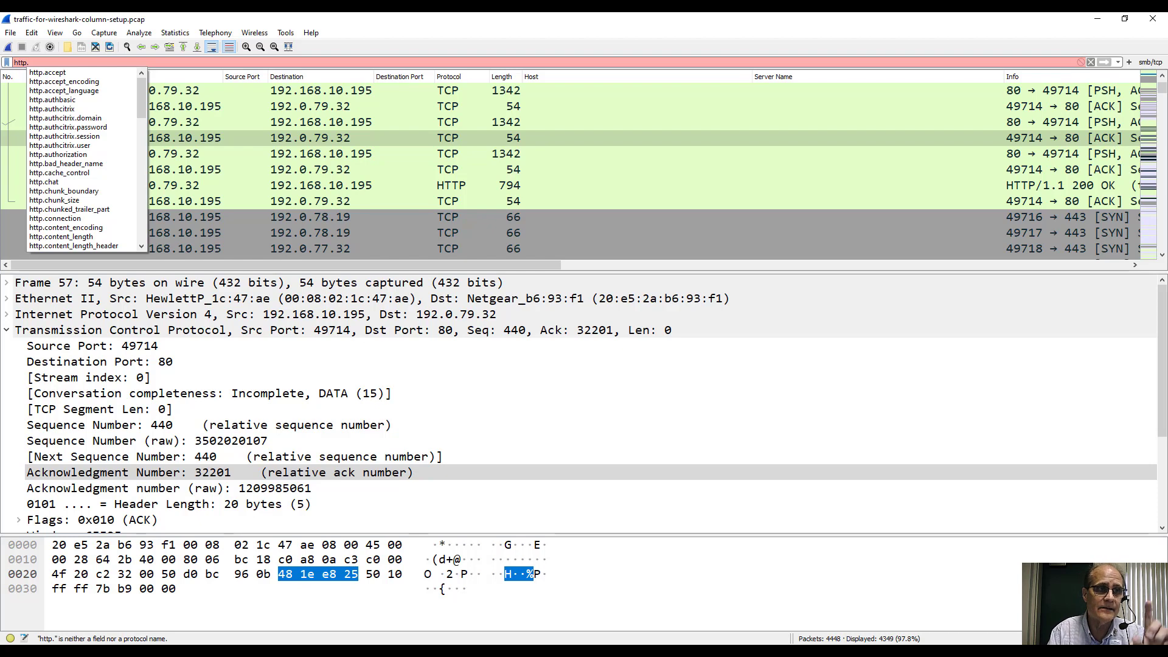
{"action": "type", "text": "req"}
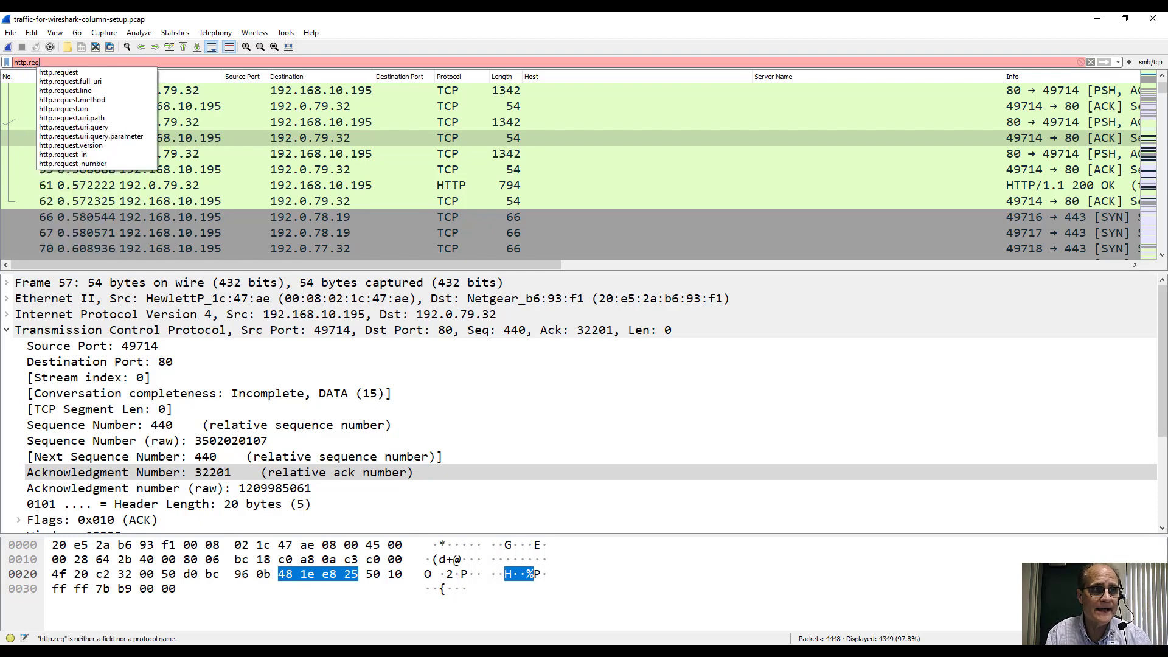
{"action": "key", "text": "Down"}
{"action": "key", "text": "Return"}
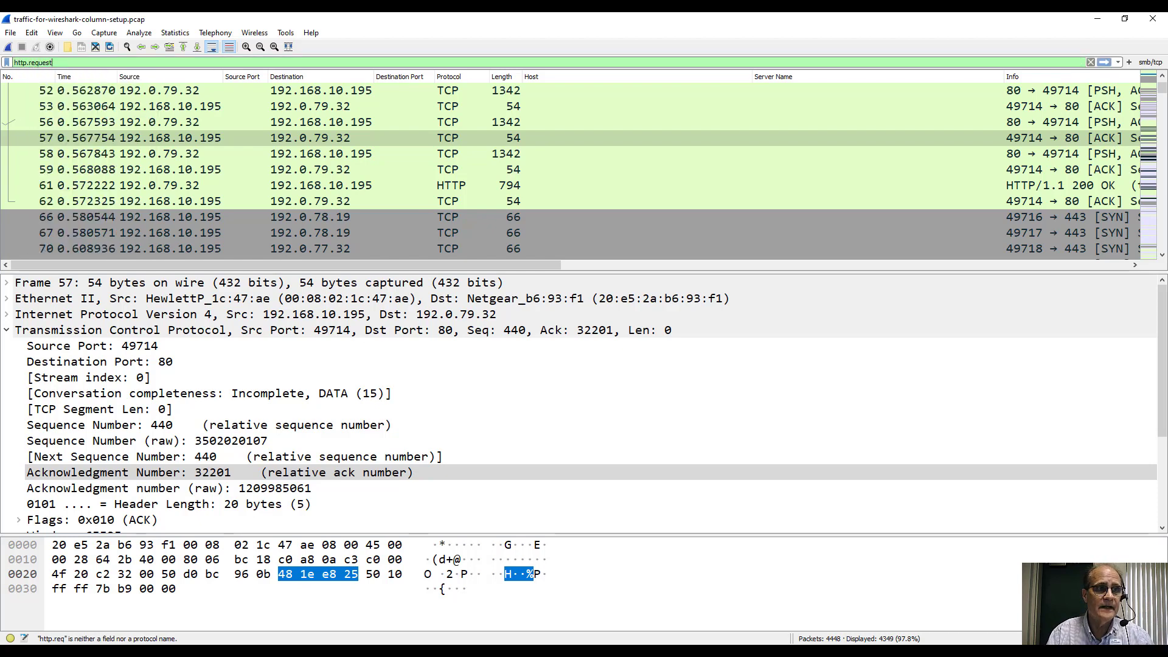
{"action": "key", "text": "Return"}
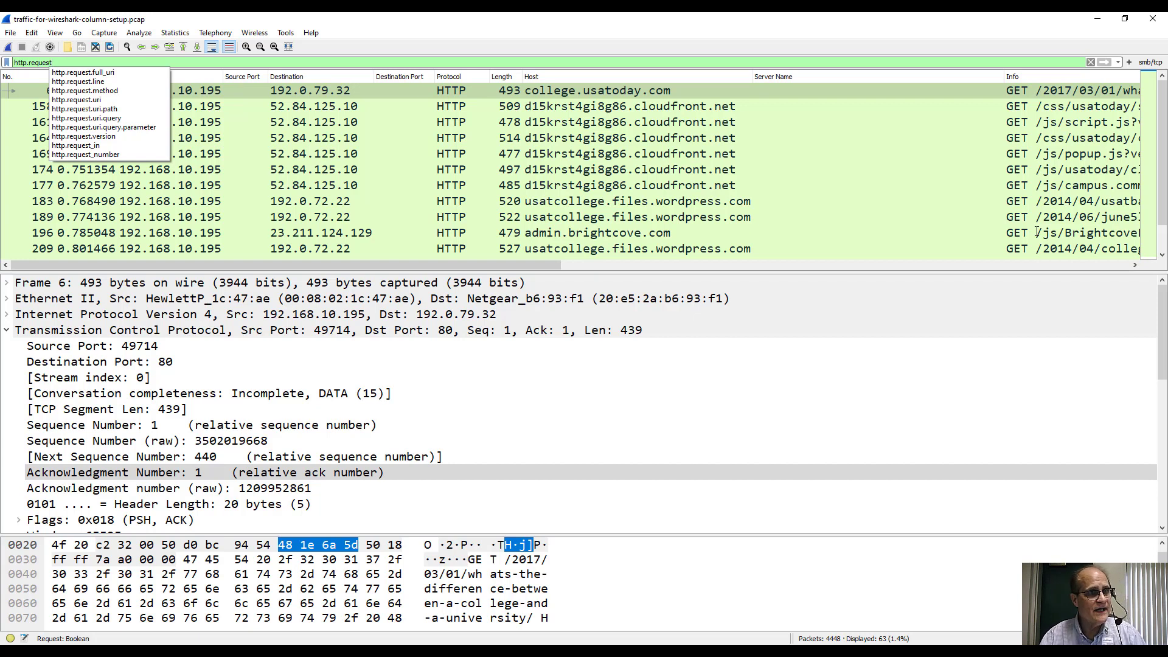
Replace the display filter with ssl.handshake.type == 1 and look over the server names of the listed Client Hello packets
{"action": "left_click", "coordinate": [58, 63]}
{"action": "left_click_drag", "start_coordinate": [58, 65], "coordinate": [5, 63]}
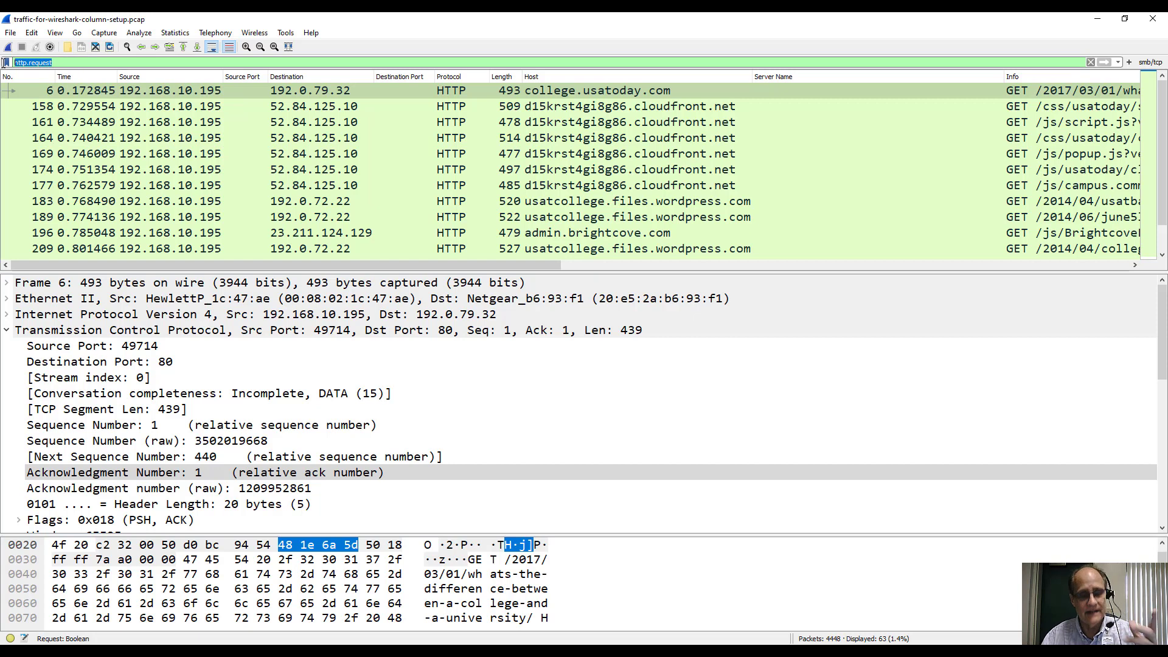
{"action": "type", "text": "ssl."}
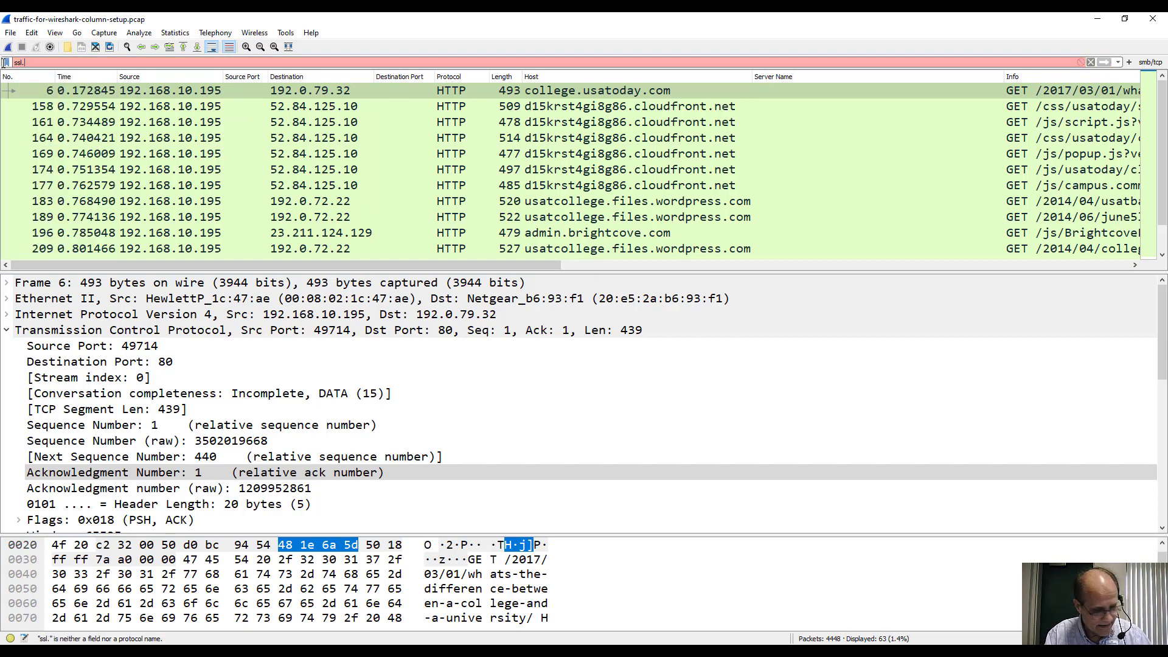
{"action": "type", "text": "handsha"}
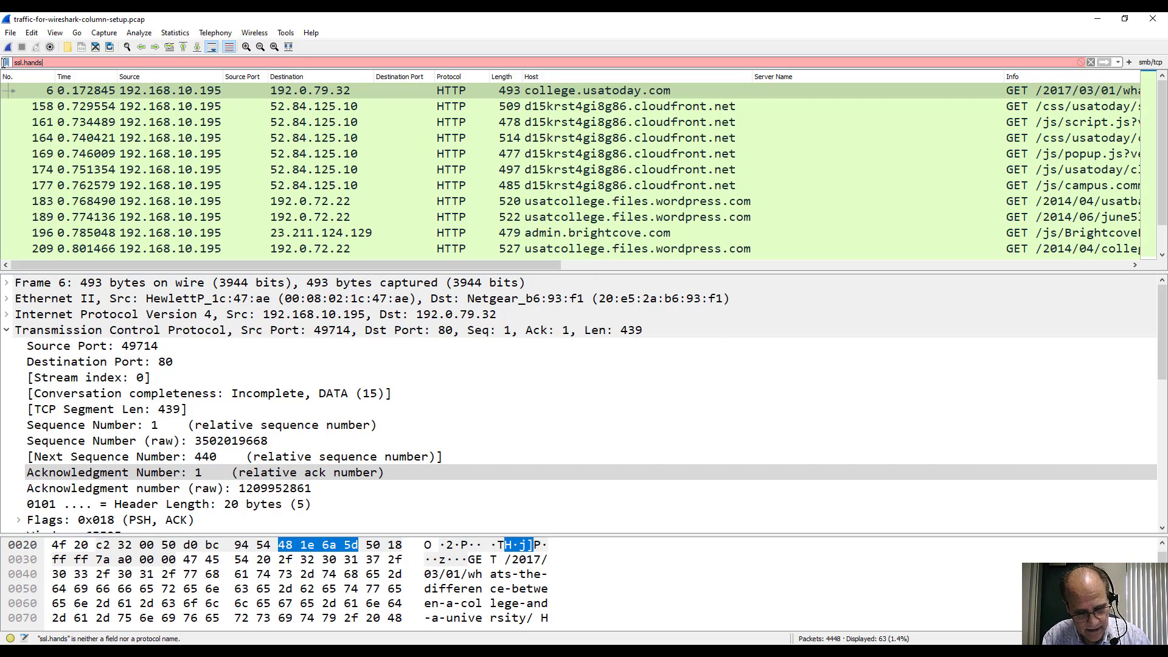
{"action": "type", "text": "ck"}
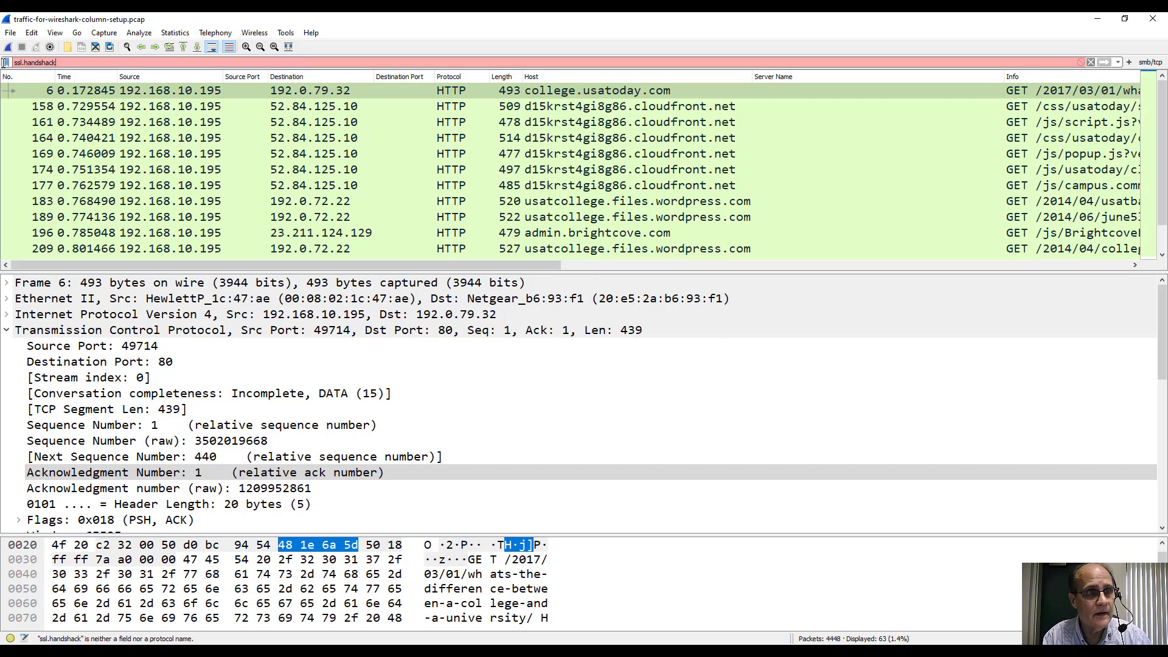
{"action": "key", "text": "BackSpace"}
{"action": "key", "text": "BackSpace"}
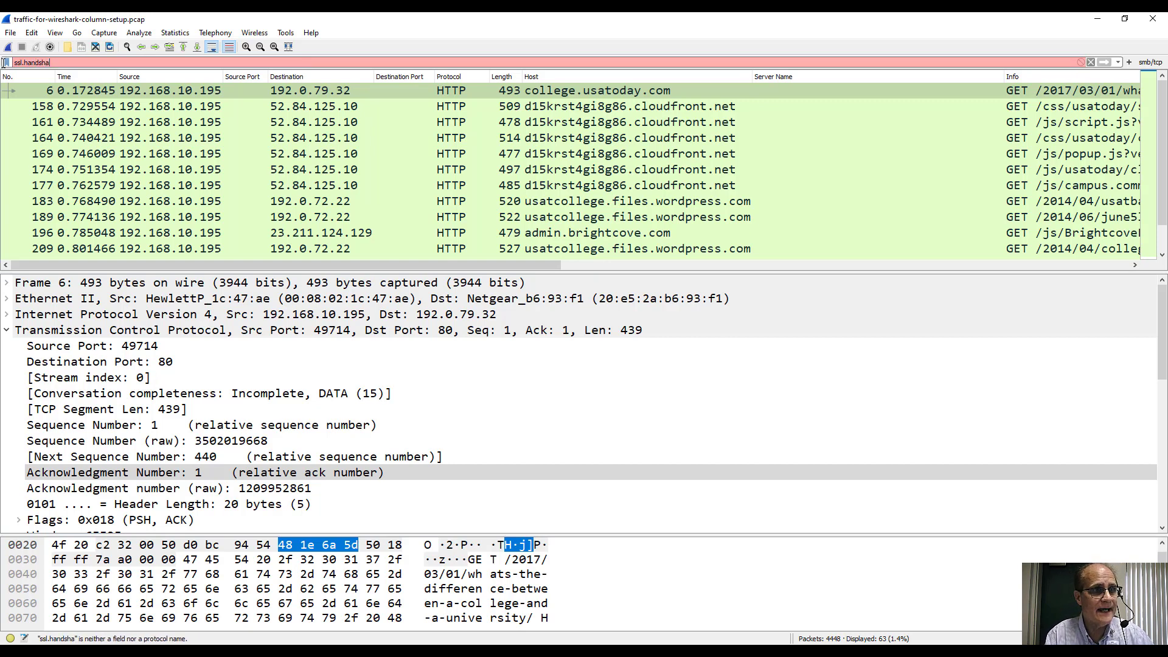
{"action": "type", "text": "ke"}
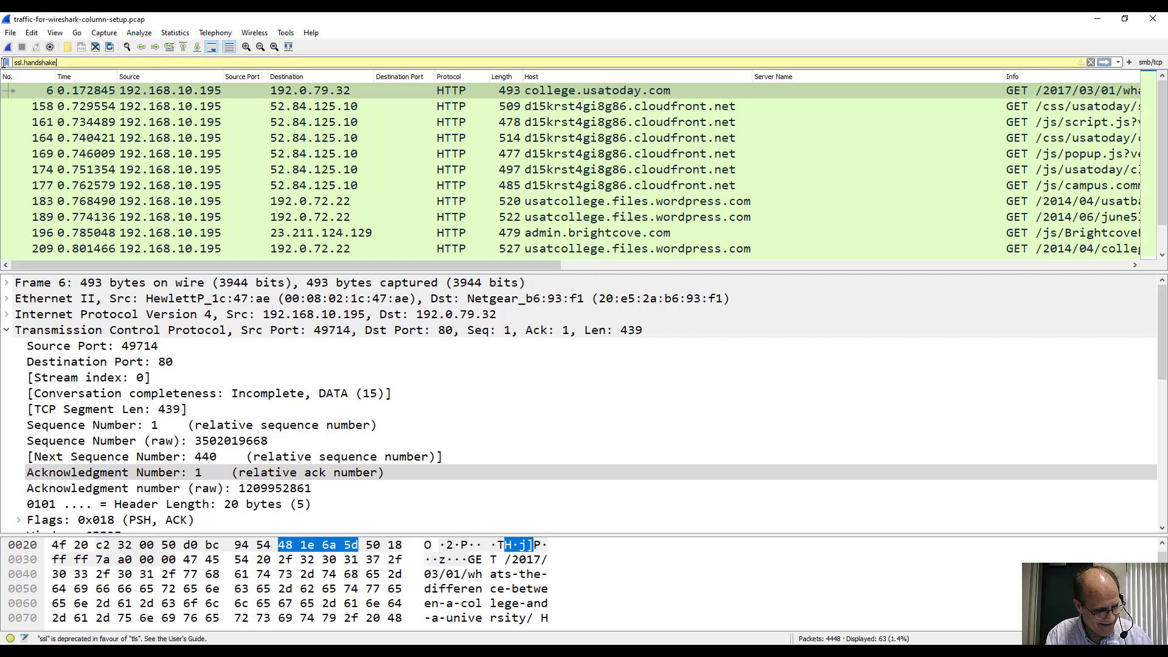
{"action": "type", "text": ".type"}
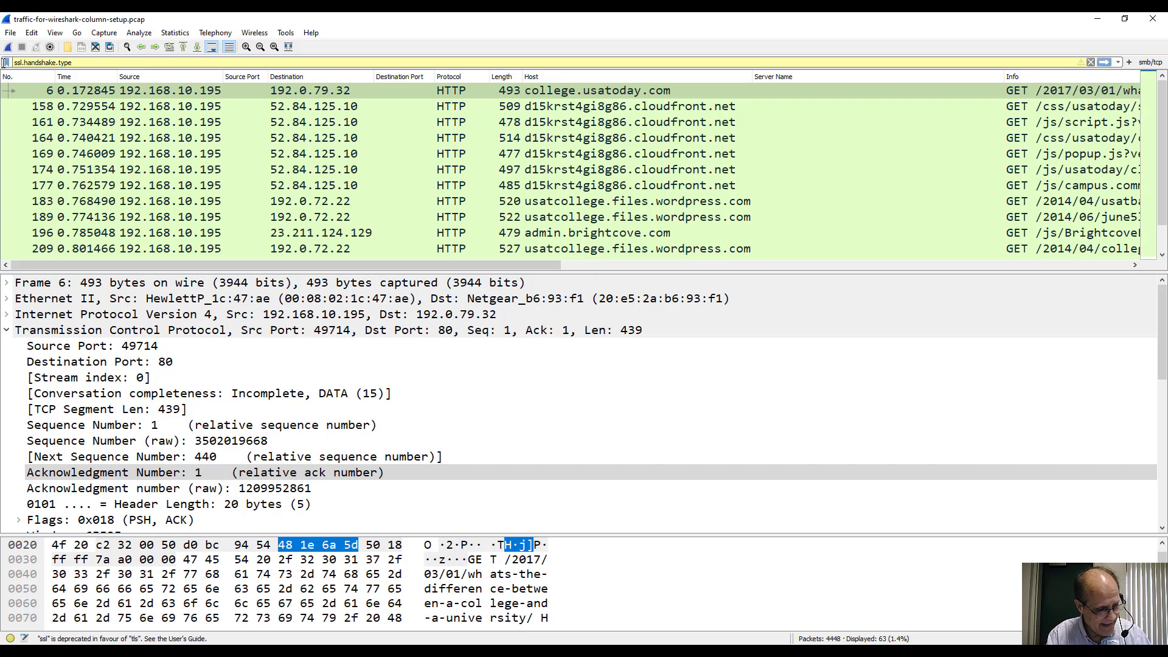
{"action": "type", "text": " =="}
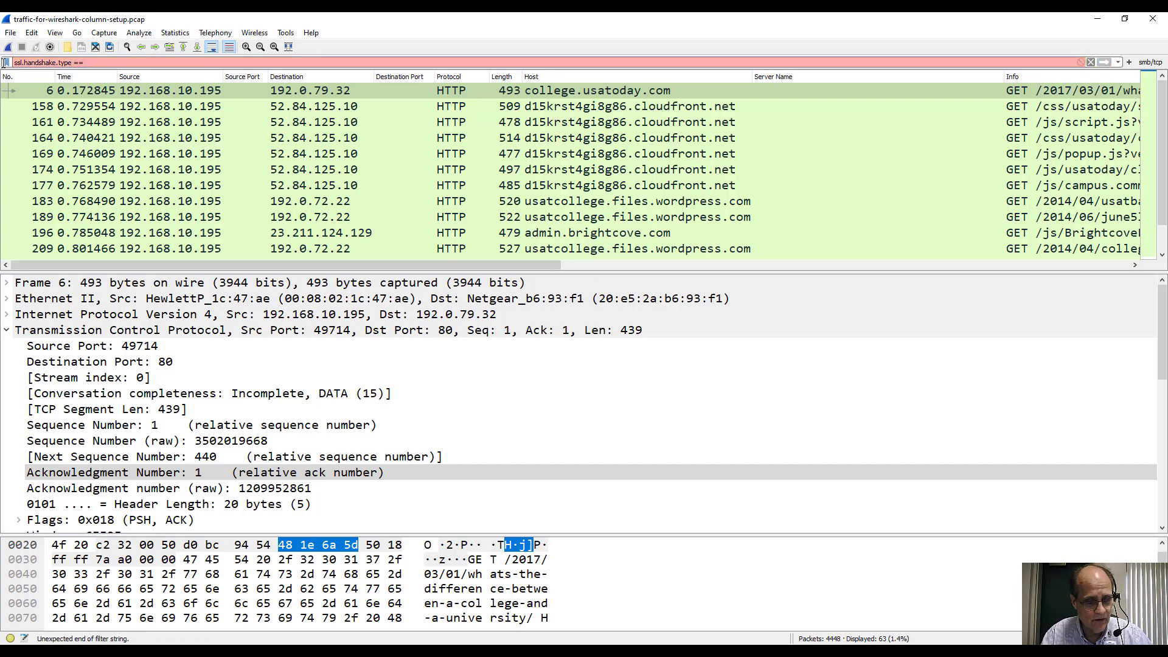
{"action": "type", "text": " 1"}
{"action": "key", "text": "Return"}
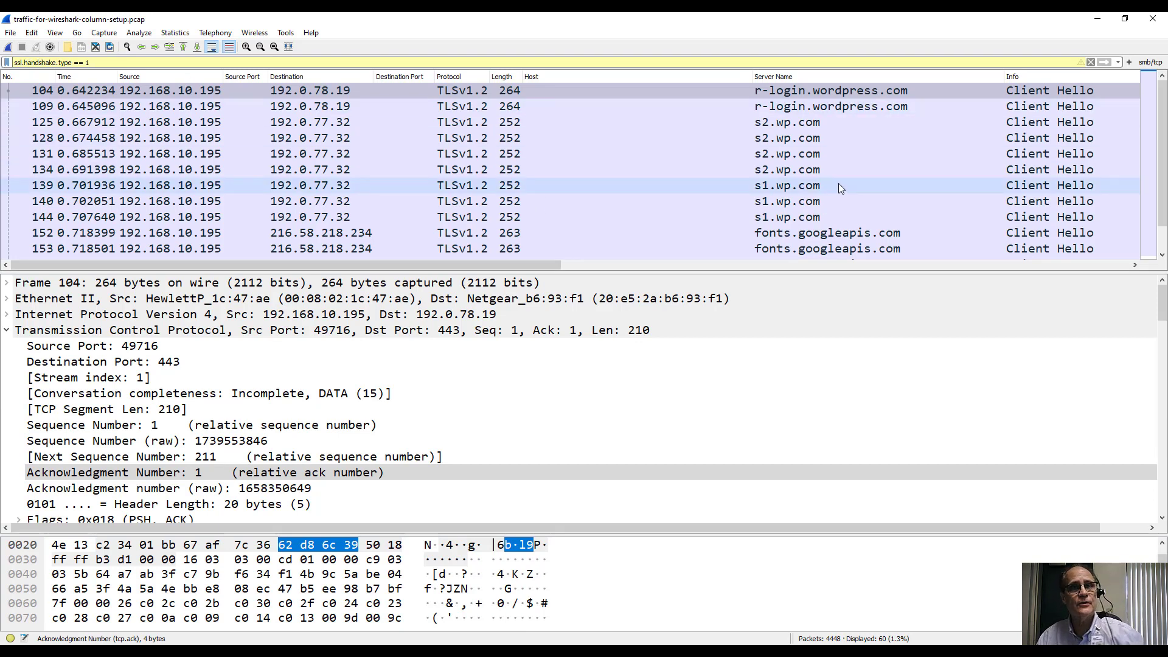
{"action": "scroll", "coordinate": [905, 186], "scroll_direction": "down", "scroll_amount": 10}
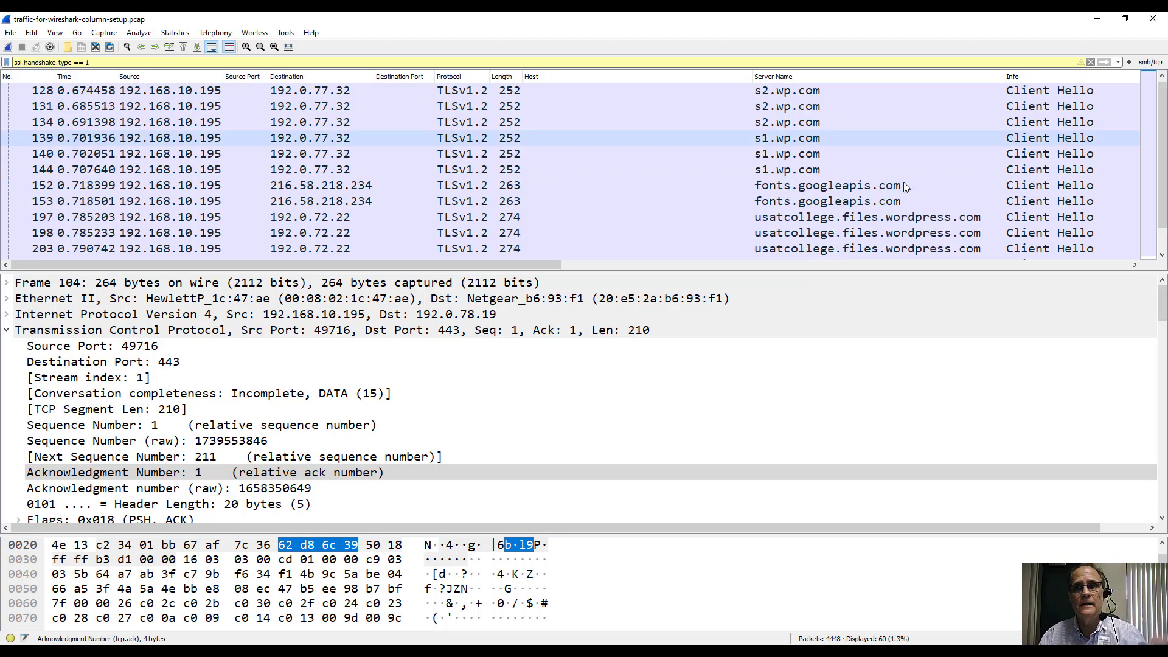
{"action": "scroll", "coordinate": [905, 189], "scroll_direction": "up", "scroll_amount": 10}
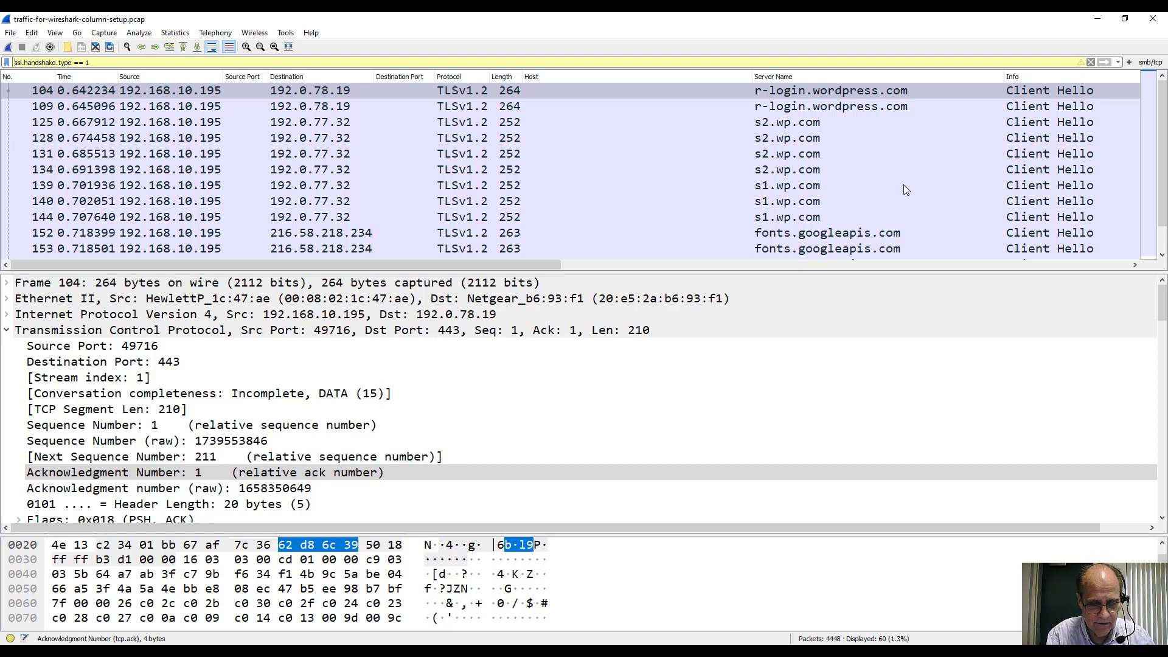
Extend the display filter to http.request or ssl.handshake.type == 1 and browse the hosts and server names of the listed packets
{"action": "type", "text": "http."}
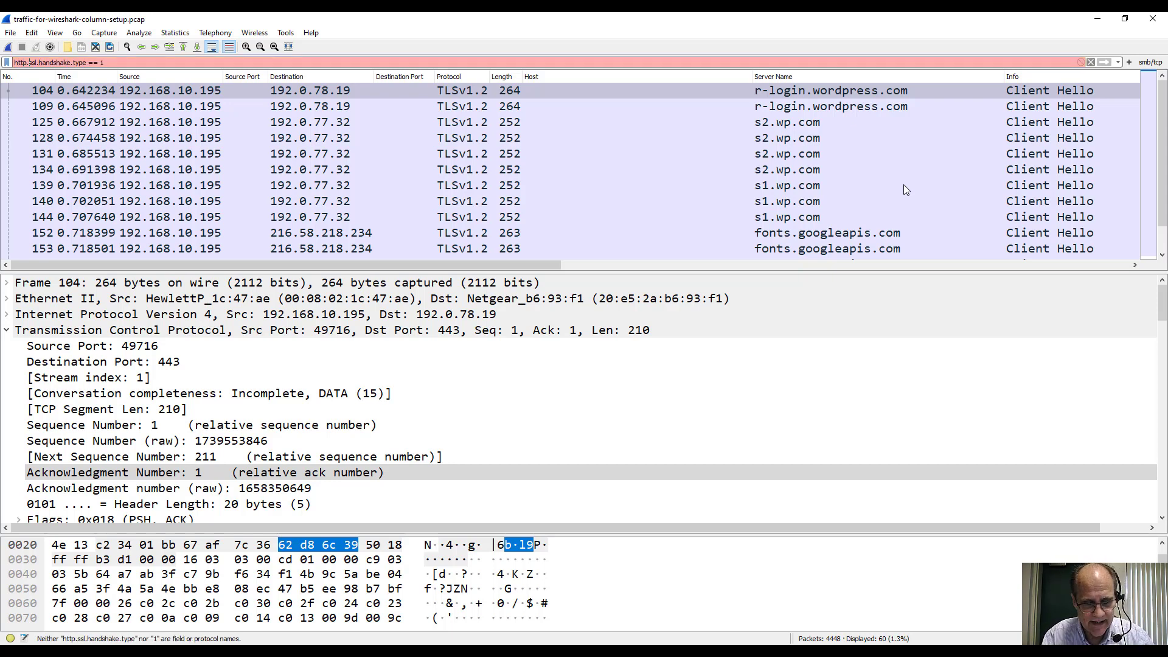
{"action": "type", "text": "re"}
{"action": "type", "text": "quest o"}
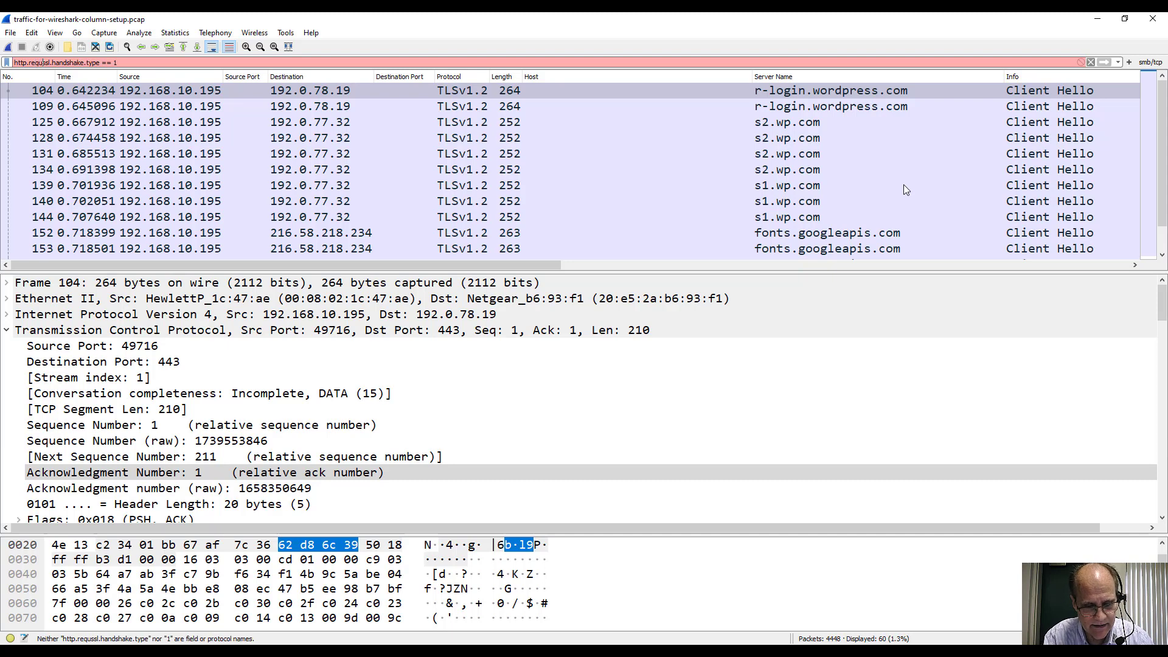
{"action": "type", "text": "r"}
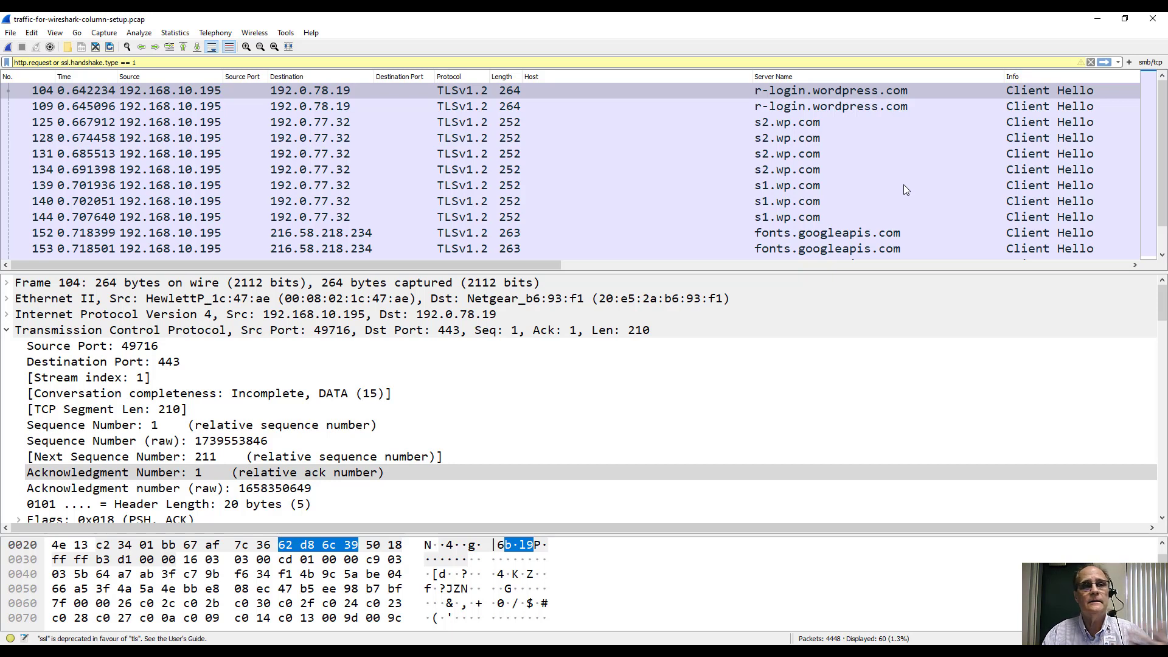
{"action": "key", "text": "Return"}
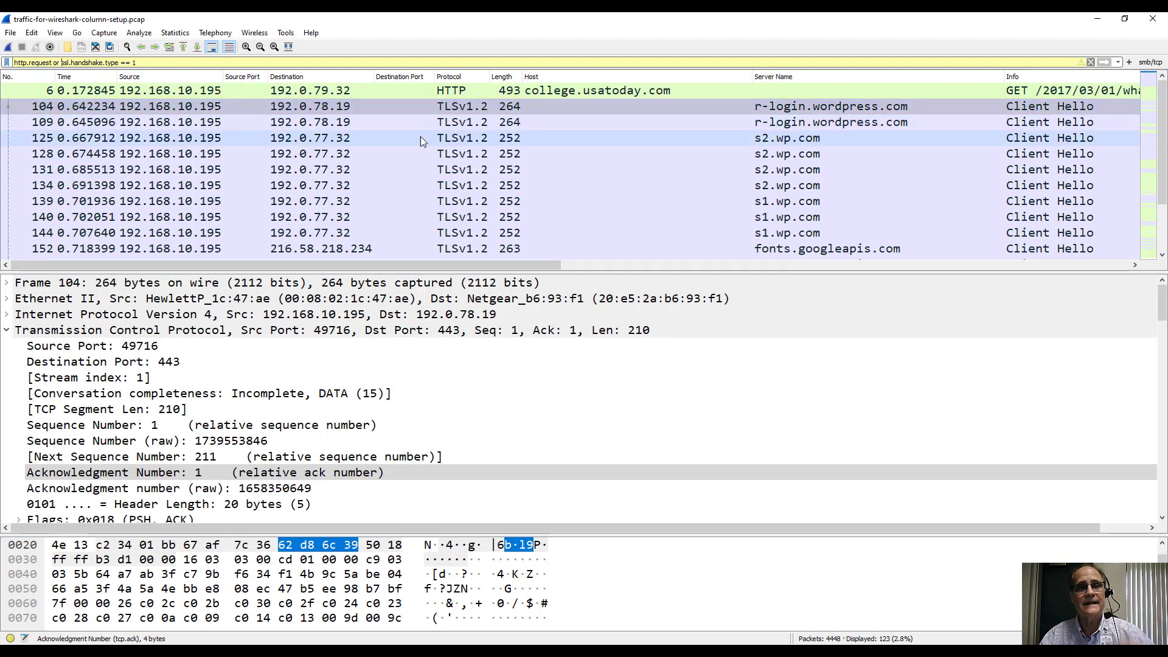
{"action": "scroll", "coordinate": [442, 165], "scroll_direction": "down", "scroll_amount": 3}
{"action": "scroll", "coordinate": [443, 166], "scroll_direction": "down", "scroll_amount": 1}
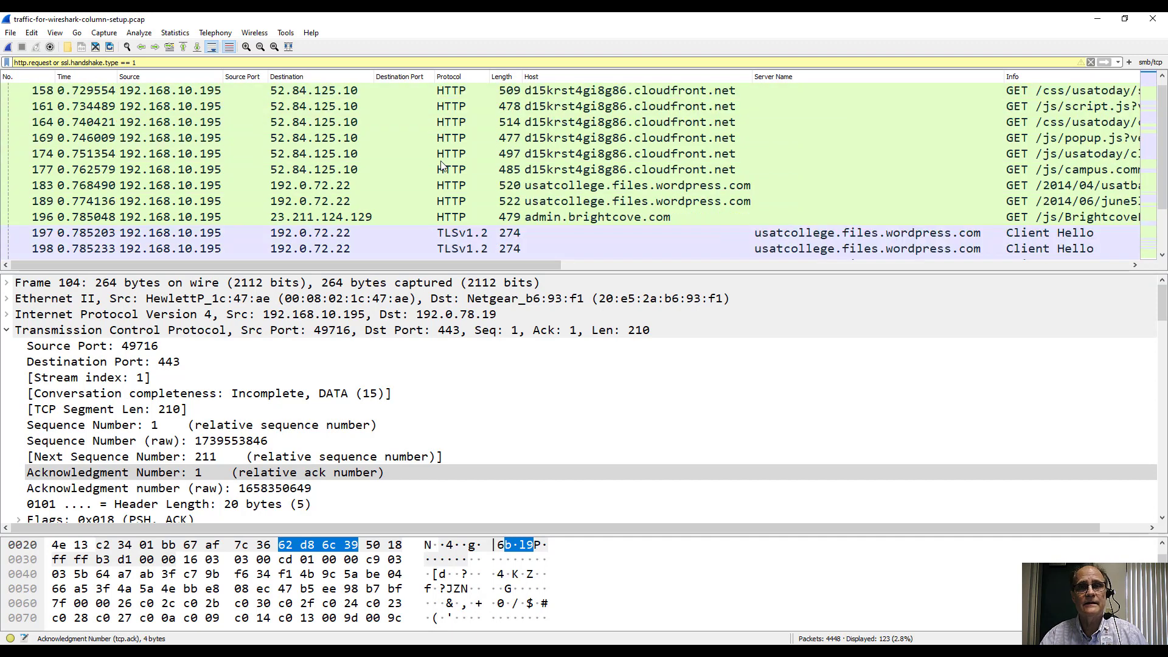
{"action": "scroll", "coordinate": [443, 166], "scroll_direction": "down", "scroll_amount": 8}
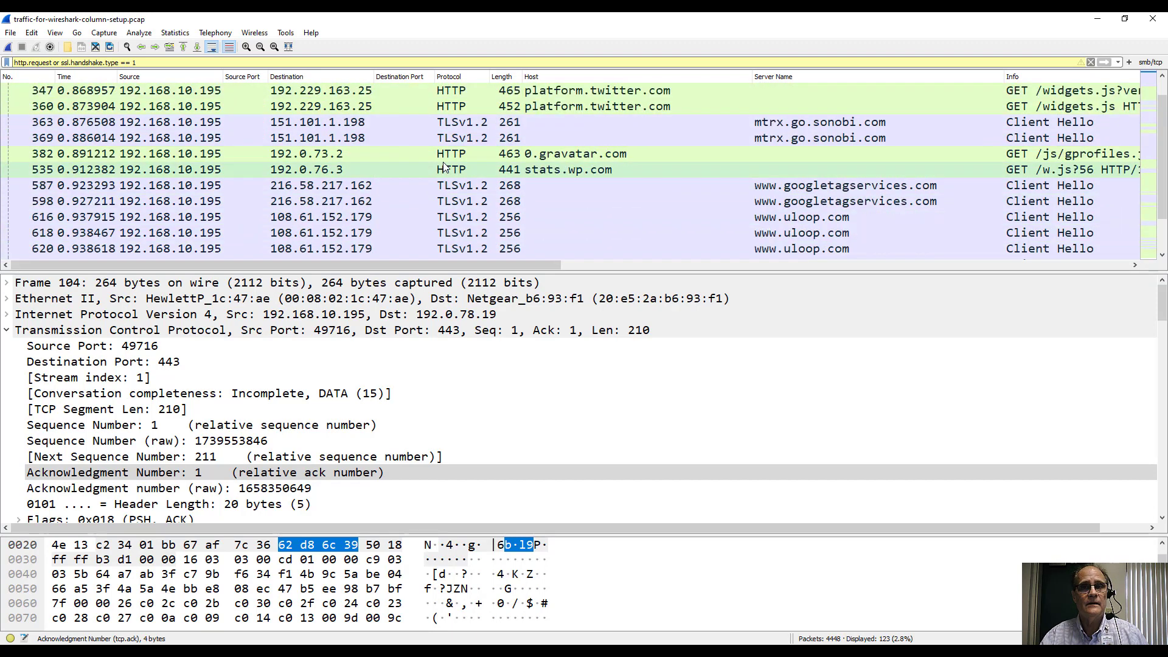
{"action": "scroll", "coordinate": [443, 165], "scroll_direction": "down", "scroll_amount": 1}
{"action": "scroll", "coordinate": [442, 165], "scroll_direction": "up", "scroll_amount": 2}
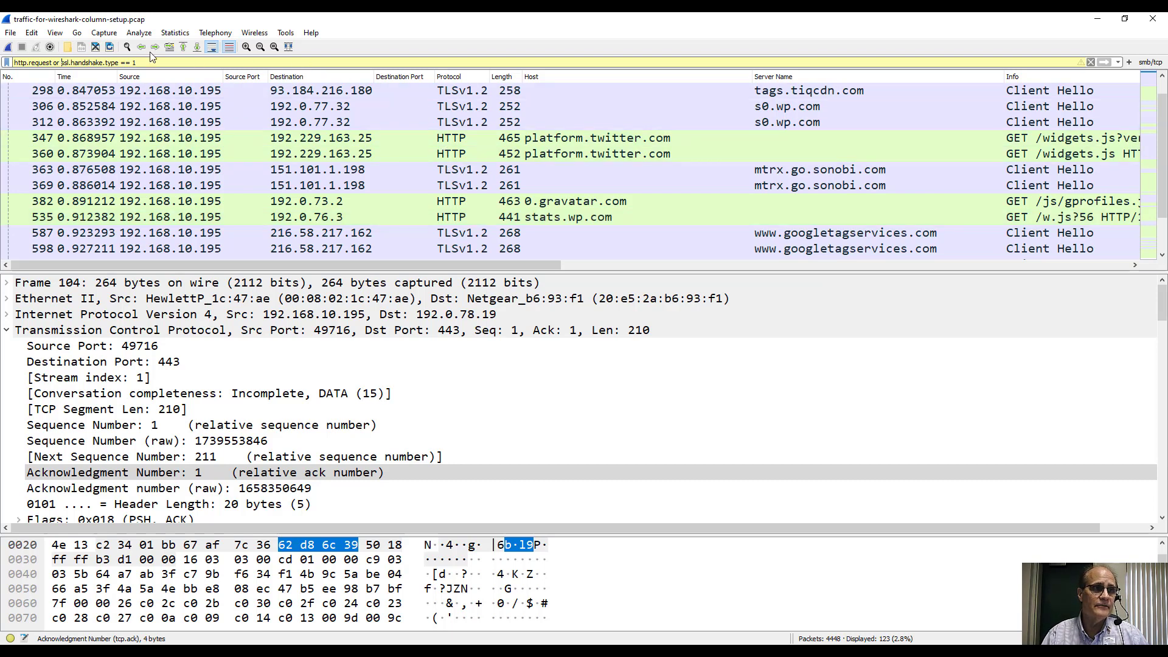
Set the time display format to UTC Date and Time of Day and slightly widen the Time column
{"action": "left_click", "coordinate": [31, 35]}
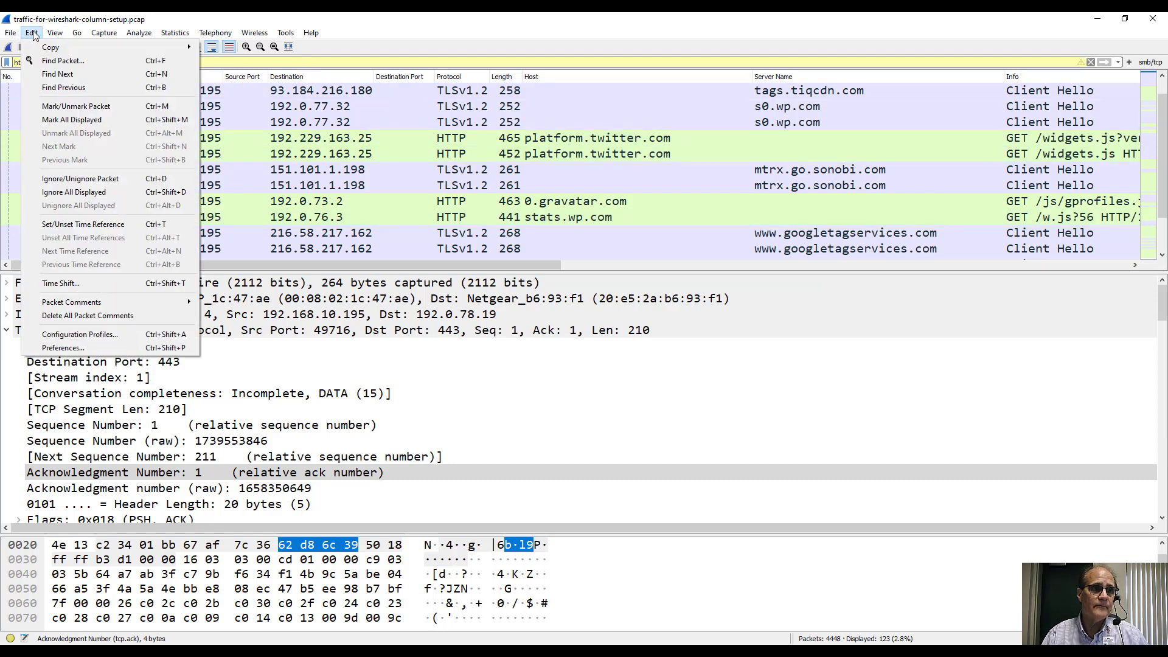
{"action": "mouse_move", "coordinate": [53, 34]}
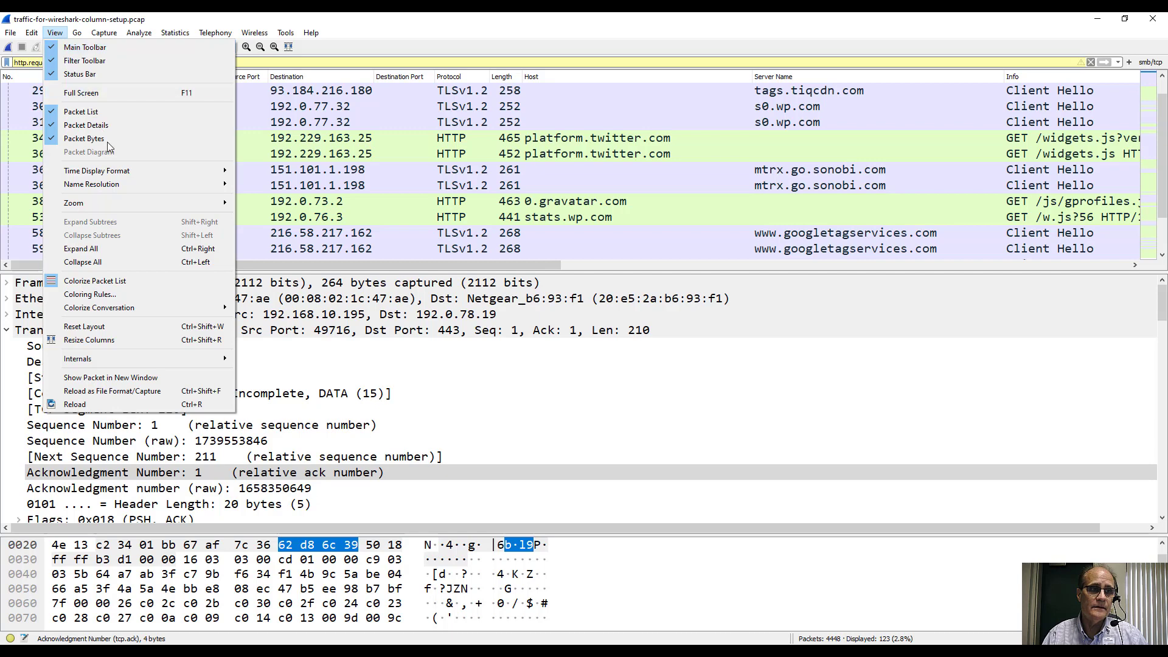
{"action": "mouse_move", "coordinate": [134, 170]}
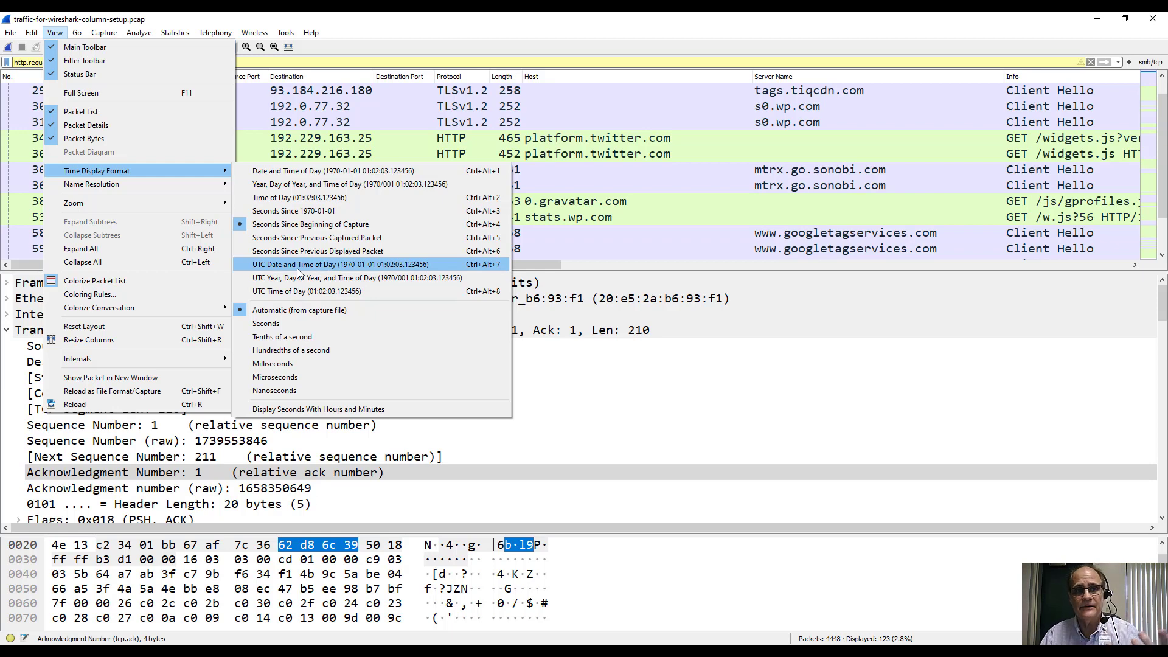
{"action": "left_click", "coordinate": [297, 268]}
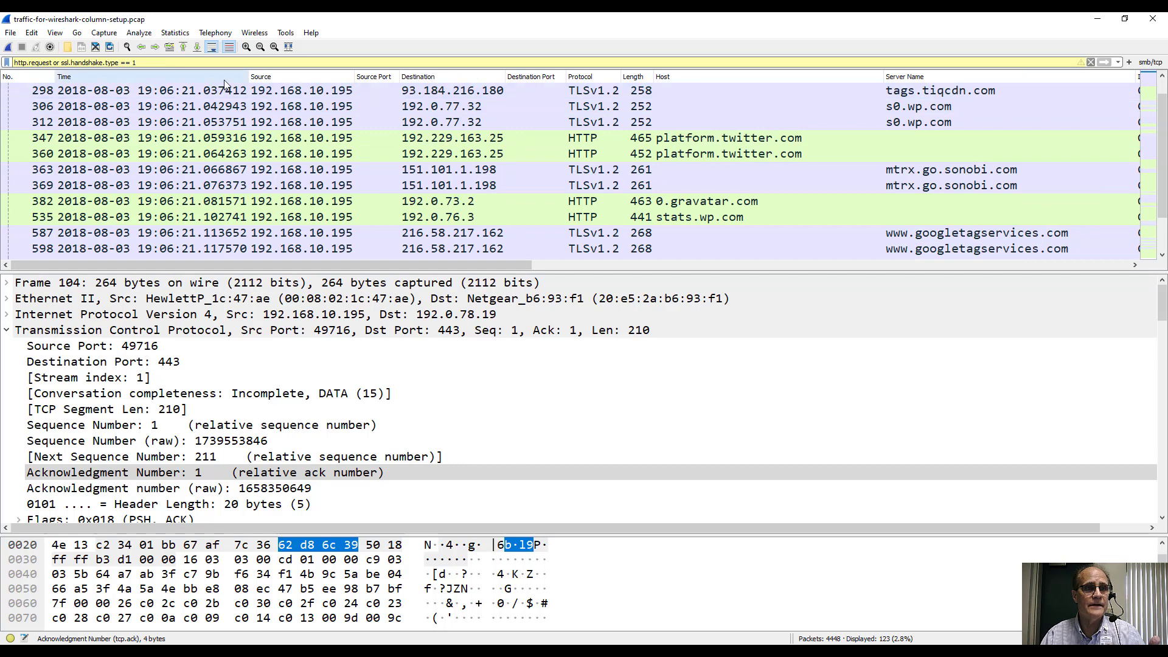
{"action": "left_click_drag", "start_coordinate": [248, 73], "coordinate": [257, 73]}
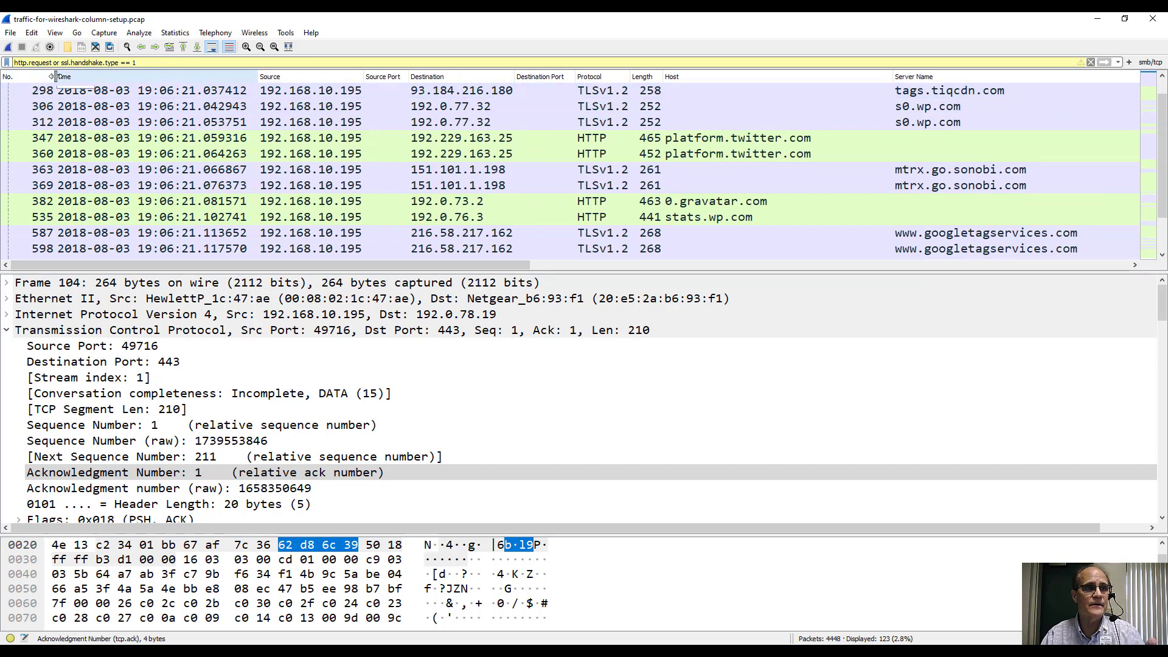
{"action": "left_click_drag", "start_coordinate": [57, 76], "coordinate": [54, 80]}
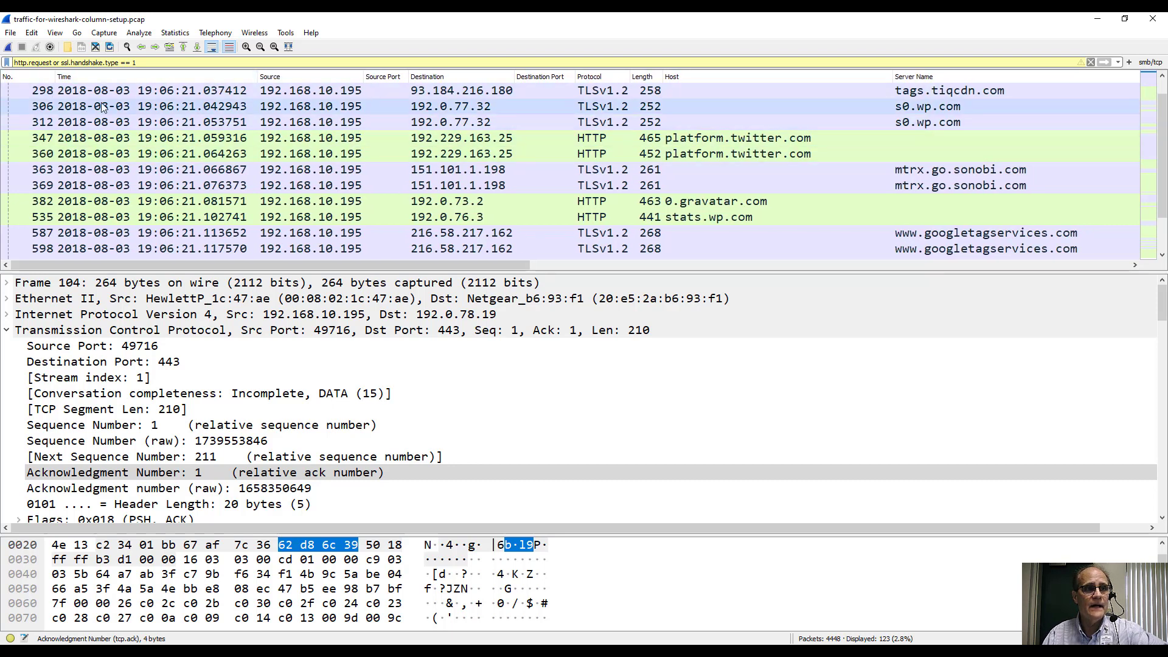